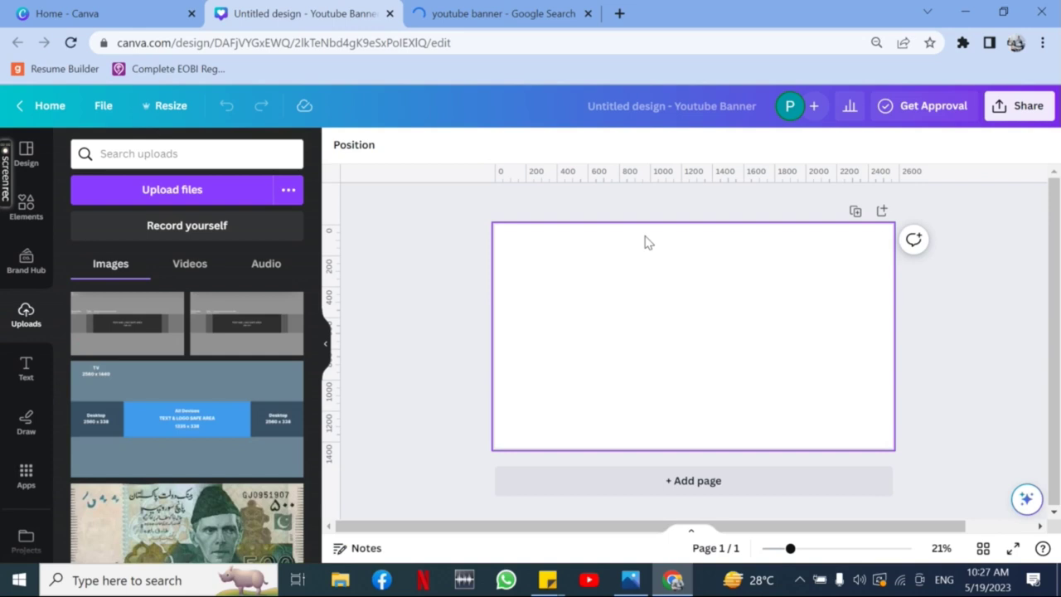
Step: Place the uploaded grey text-and-logo safe-area template on the page and scale it to cover the whole banner
click(103, 106)
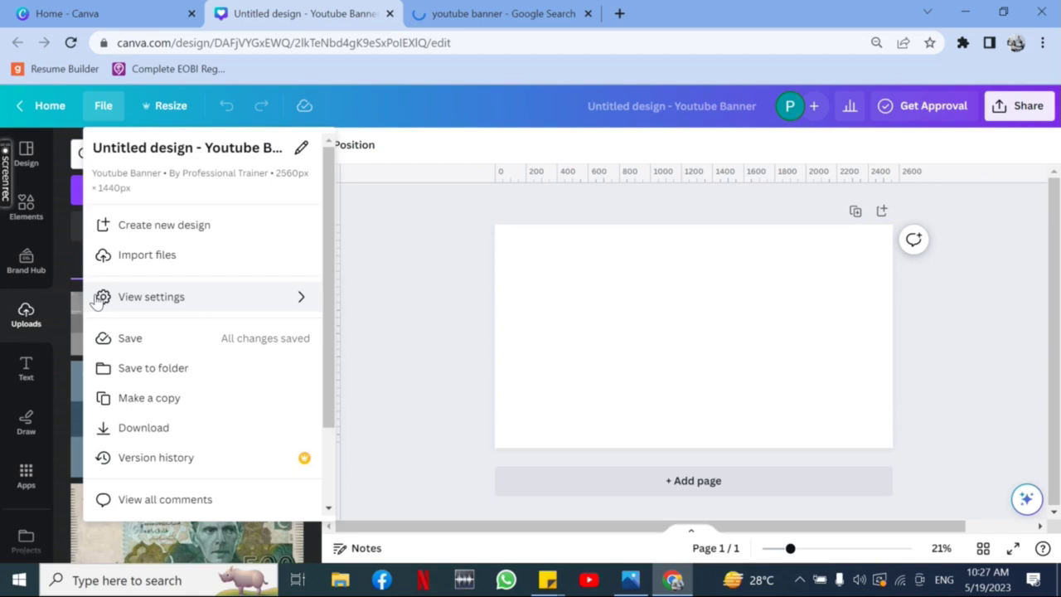
mouse_move(158, 306)
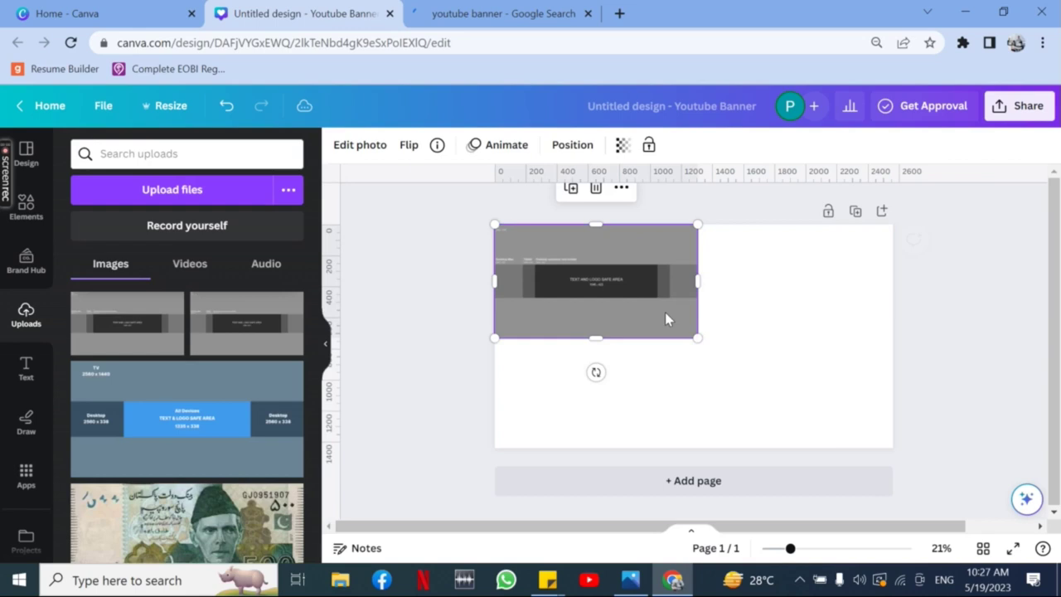
drag(697, 337, 880, 481)
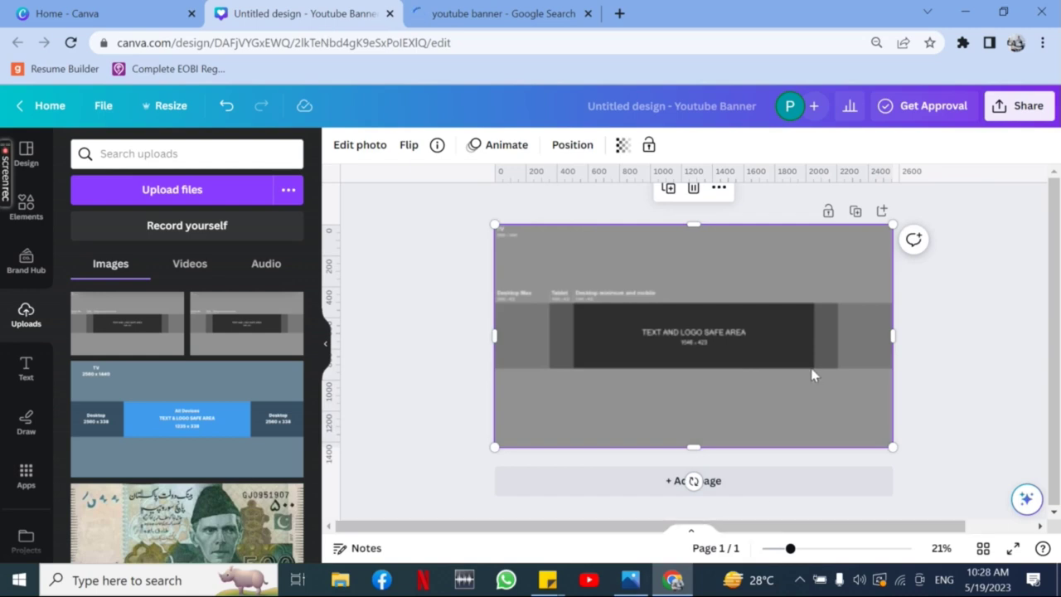
click(818, 548)
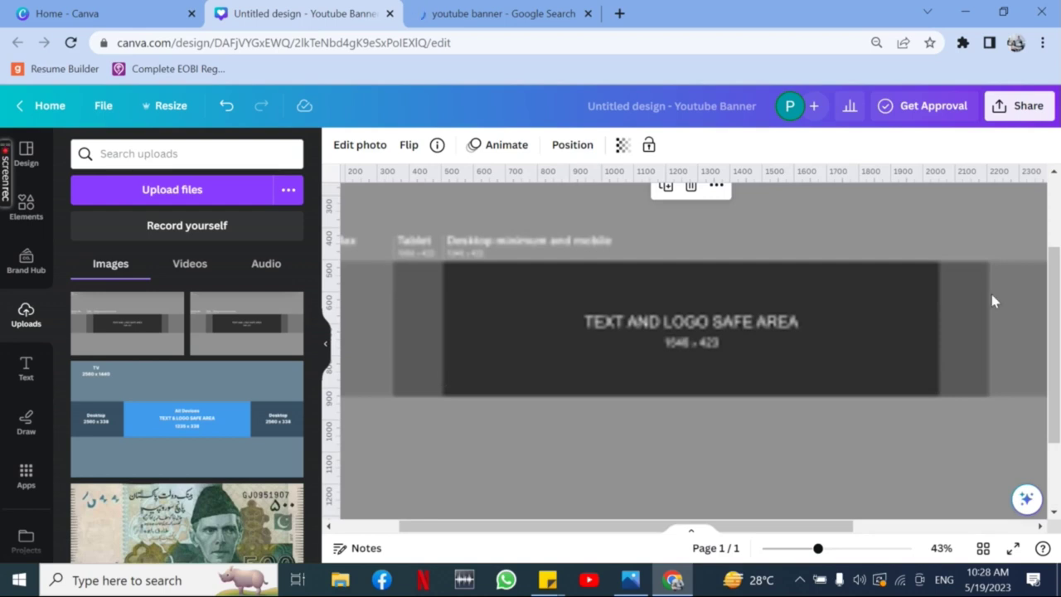
click(806, 549)
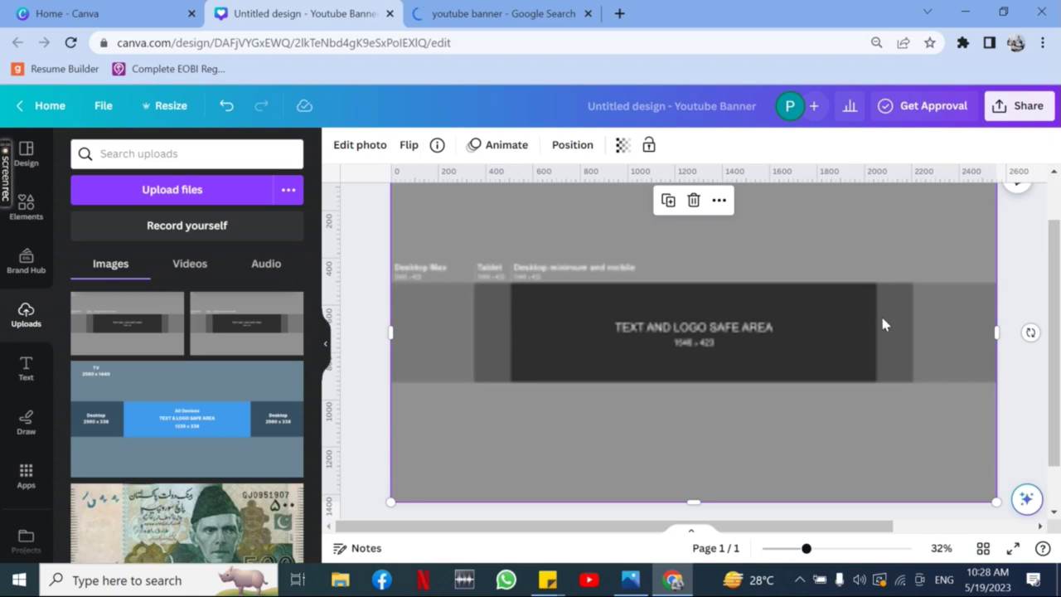
key(ctrl+z)
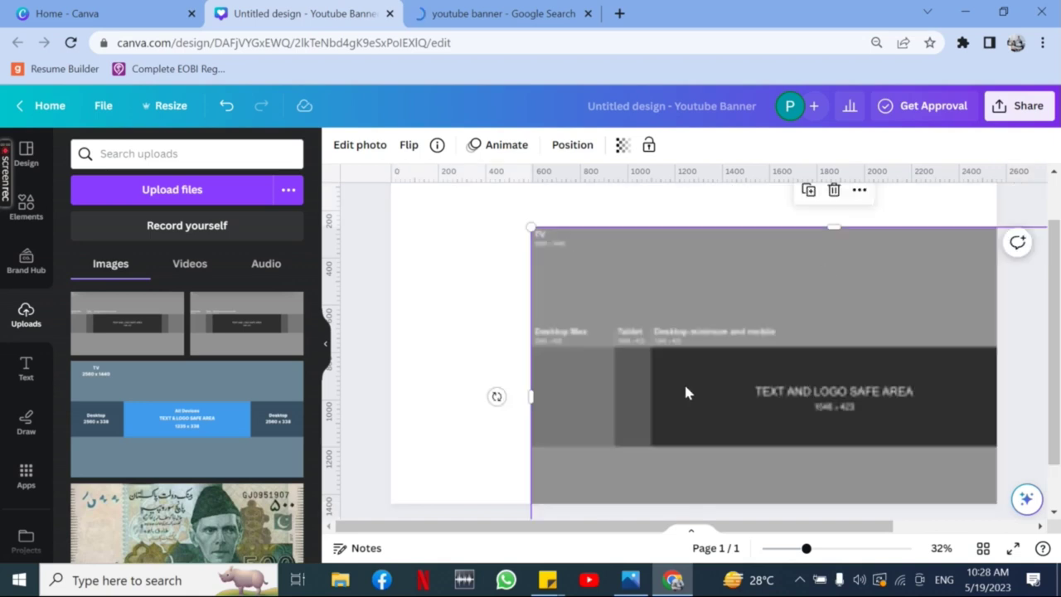
key(ctrl+z)
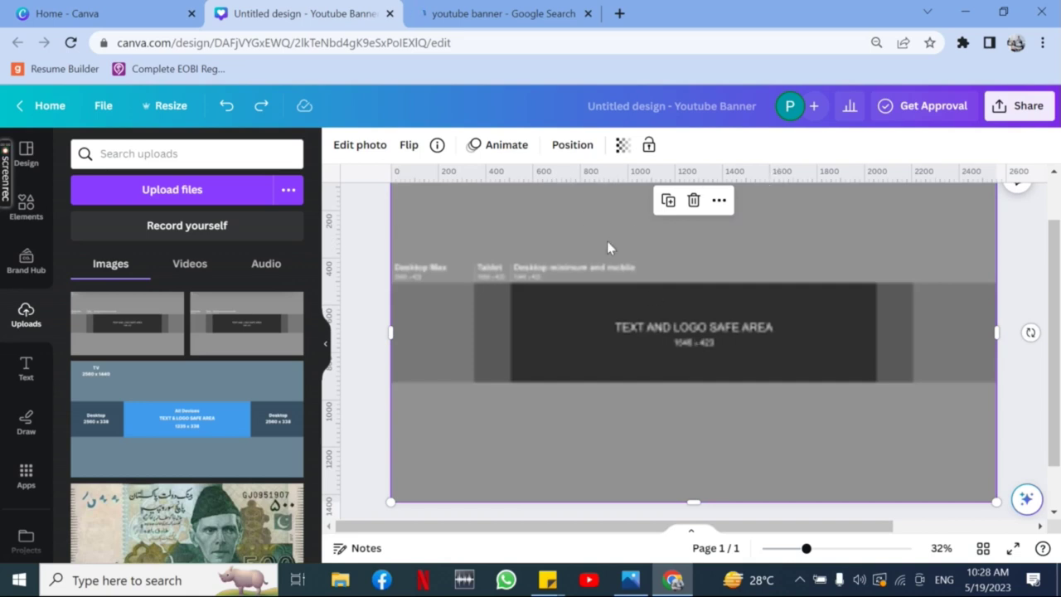
Step: Place two horizontal and two vertical guides along the edges of the text and logo safe area, and delete the template image
drag(606, 176, 628, 383)
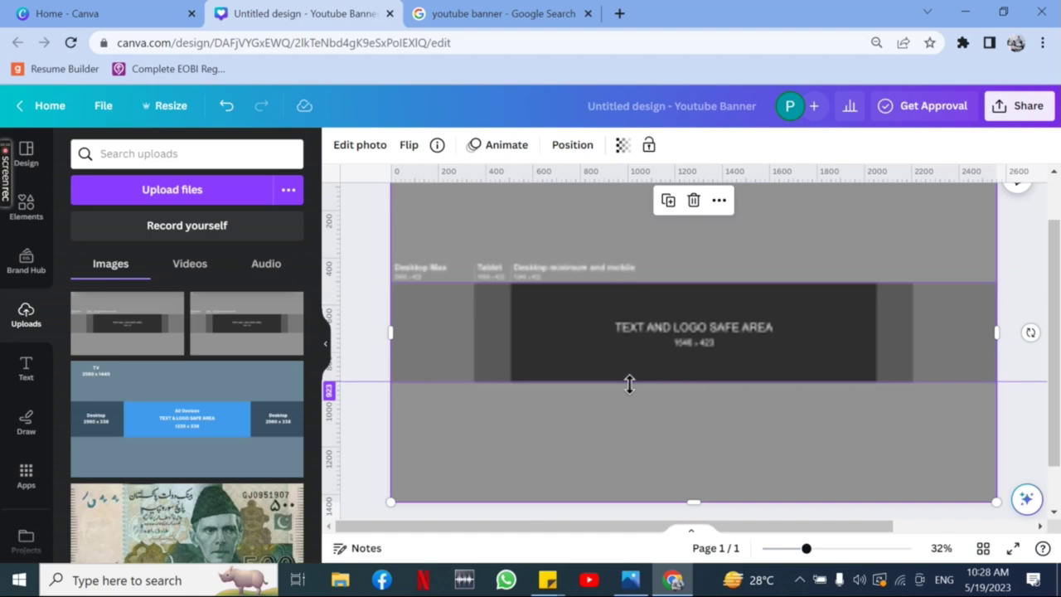
drag(629, 383, 339, 220)
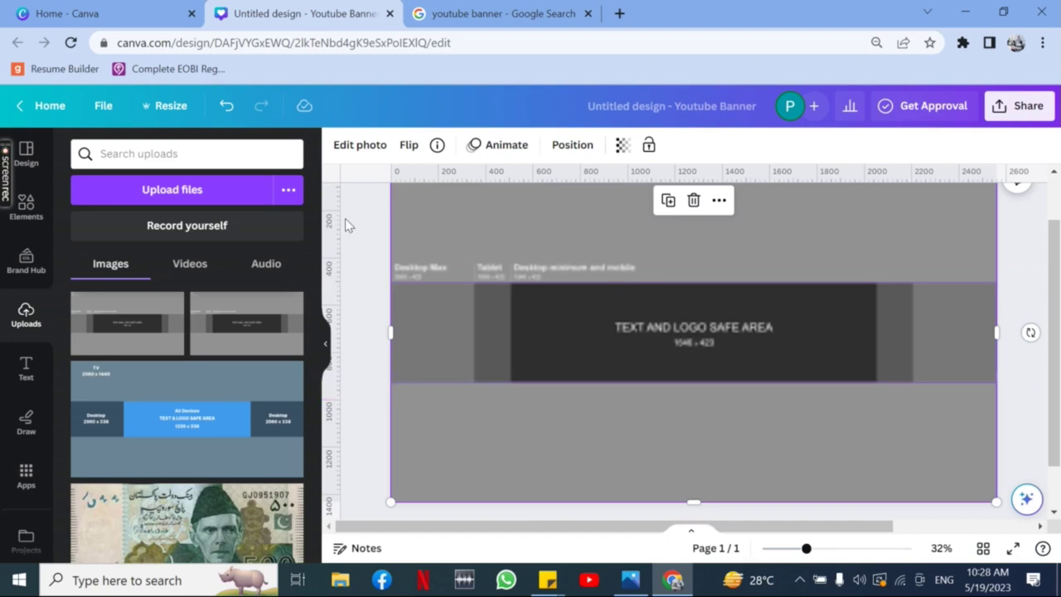
drag(344, 218, 879, 358)
drag(339, 245, 515, 277)
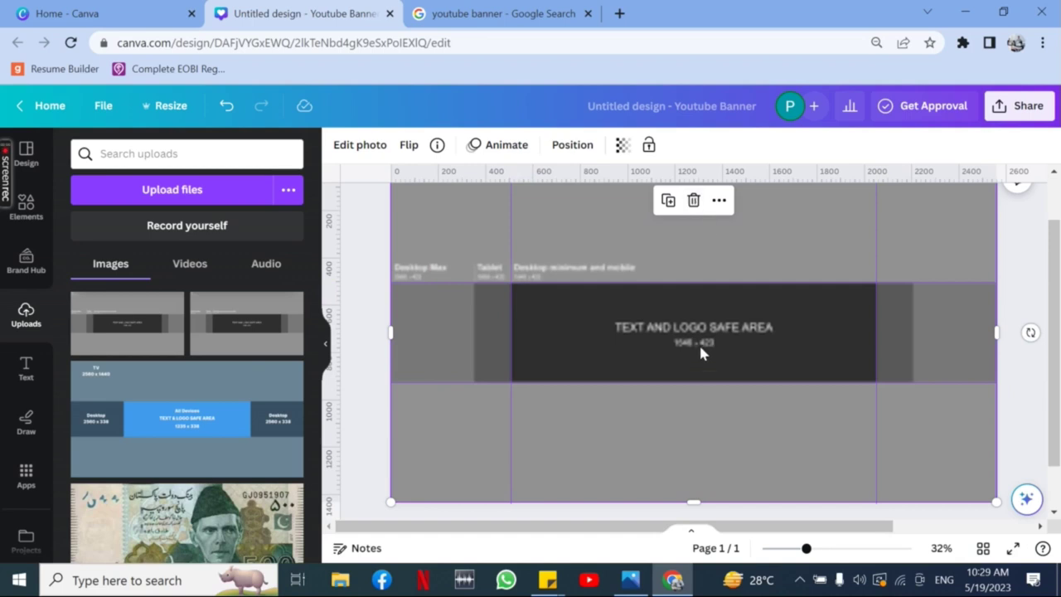
click(693, 202)
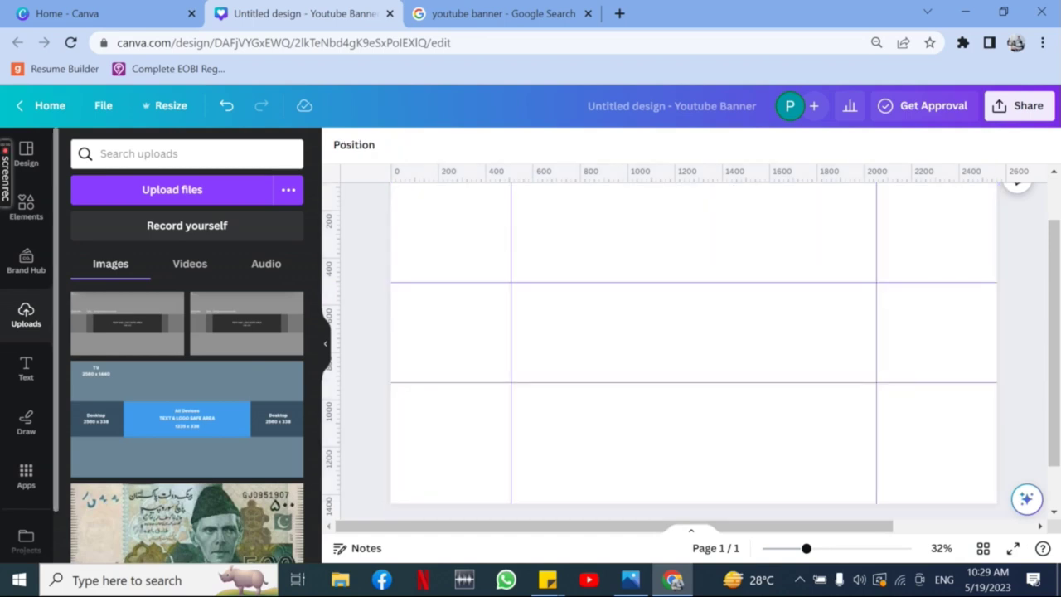
Step: Search the banner templates for "cooking" and apply the Red Brush Food Vlogger YouTube Banner template to the page
click(32, 160)
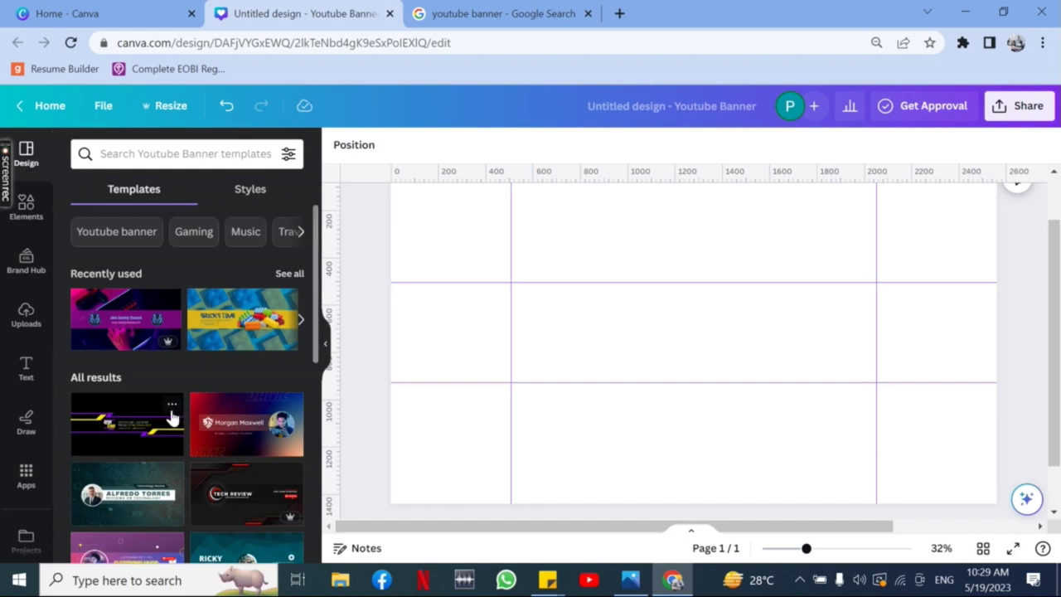
scroll(170, 415, down, 5)
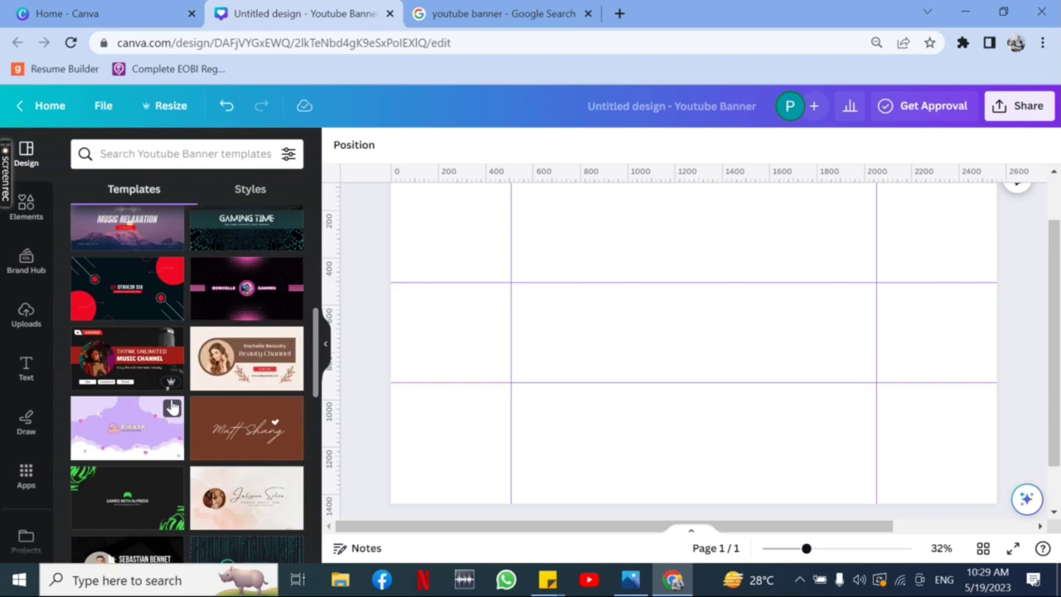
click(177, 153)
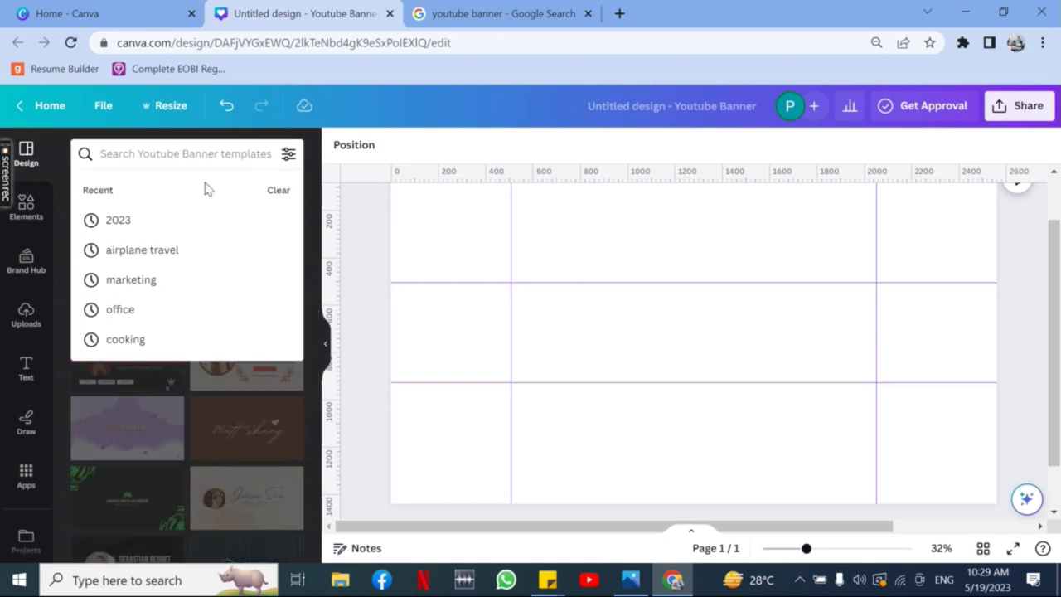
text(c)
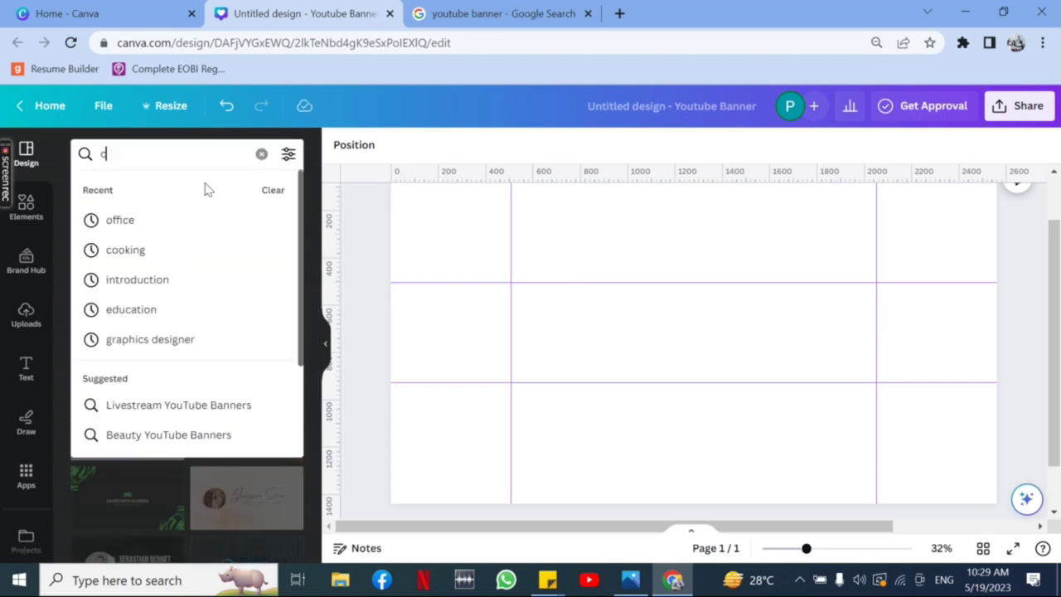
text(ooking)
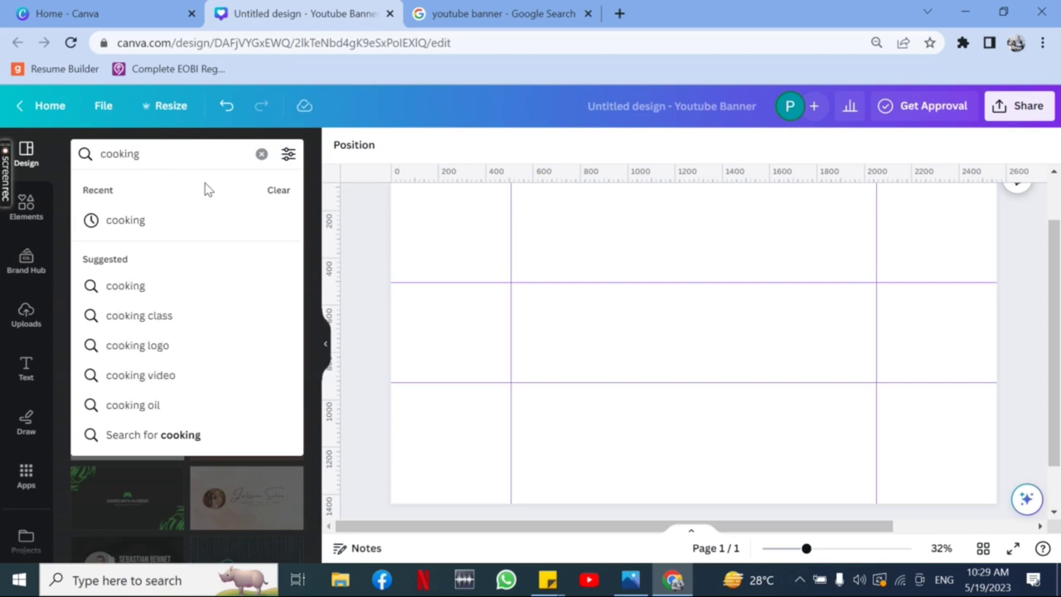
key(Return)
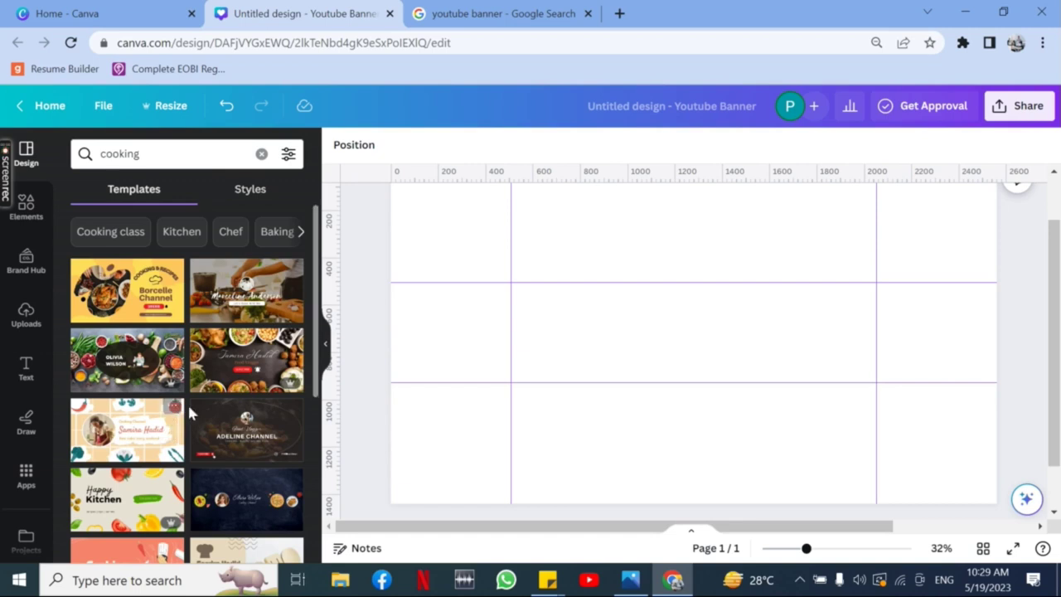
scroll(187, 401, down, 4)
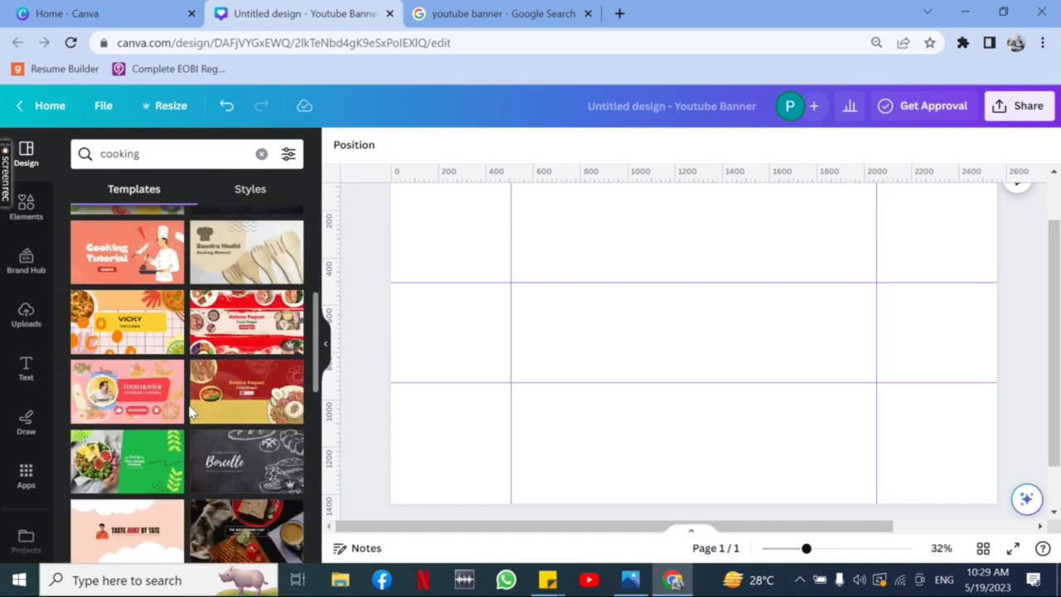
click(238, 326)
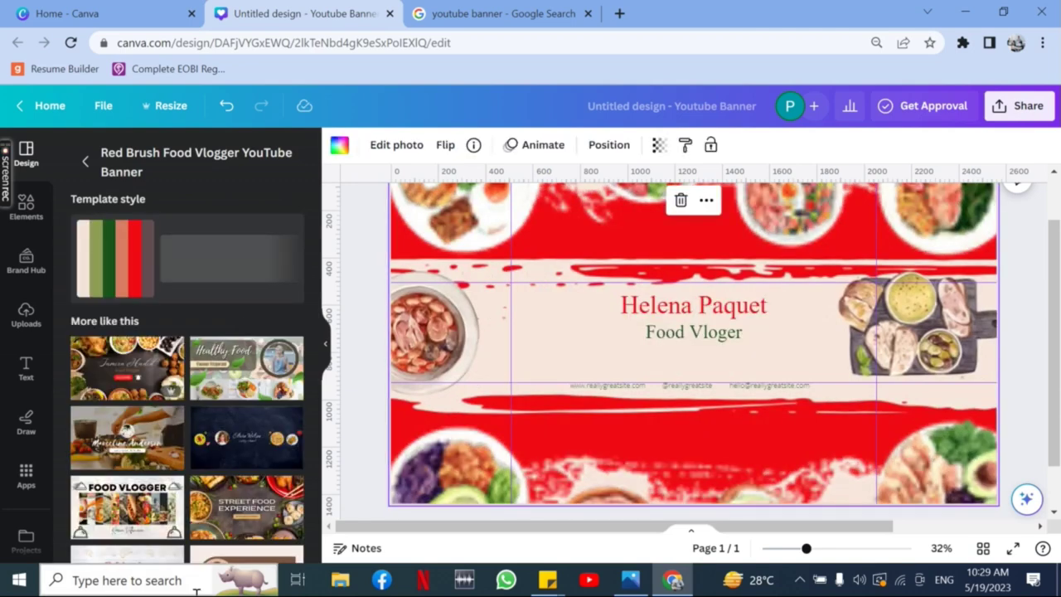
Step: Select the food board image beside the heading and search the elements library for "cooking"
click(899, 324)
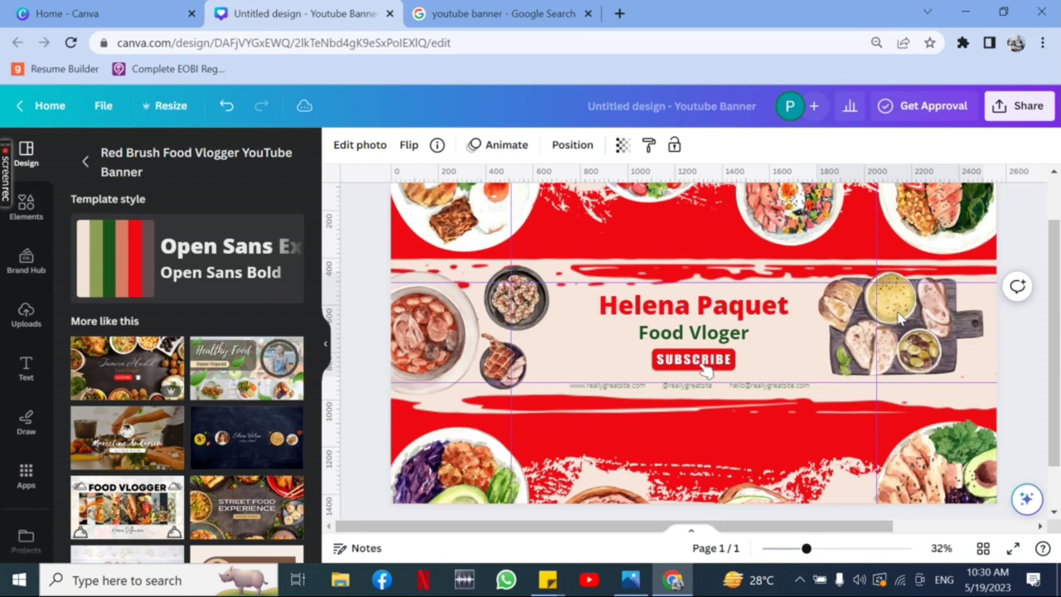
click(899, 317)
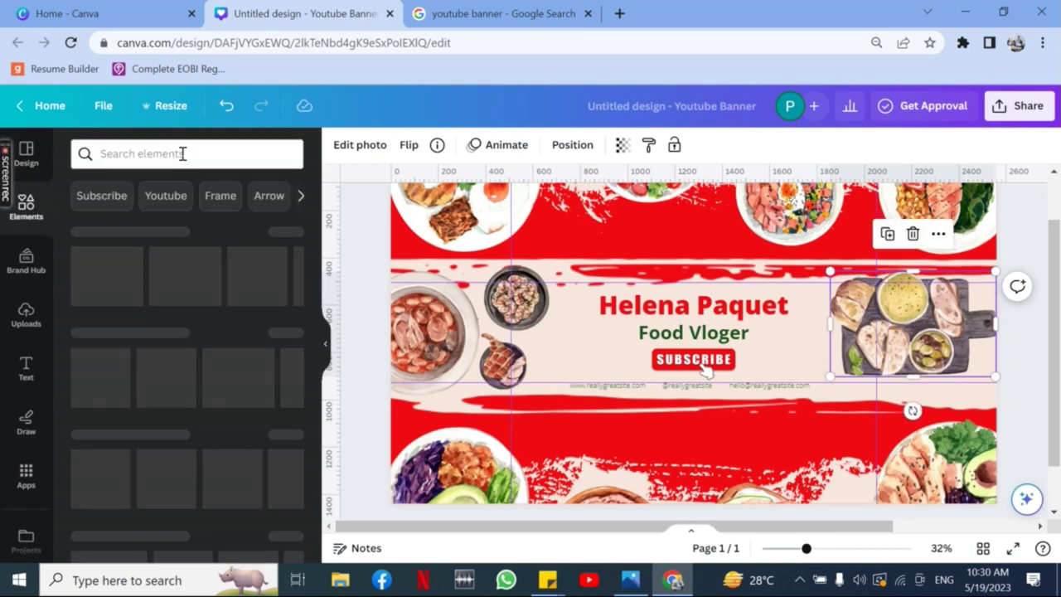
click(182, 153)
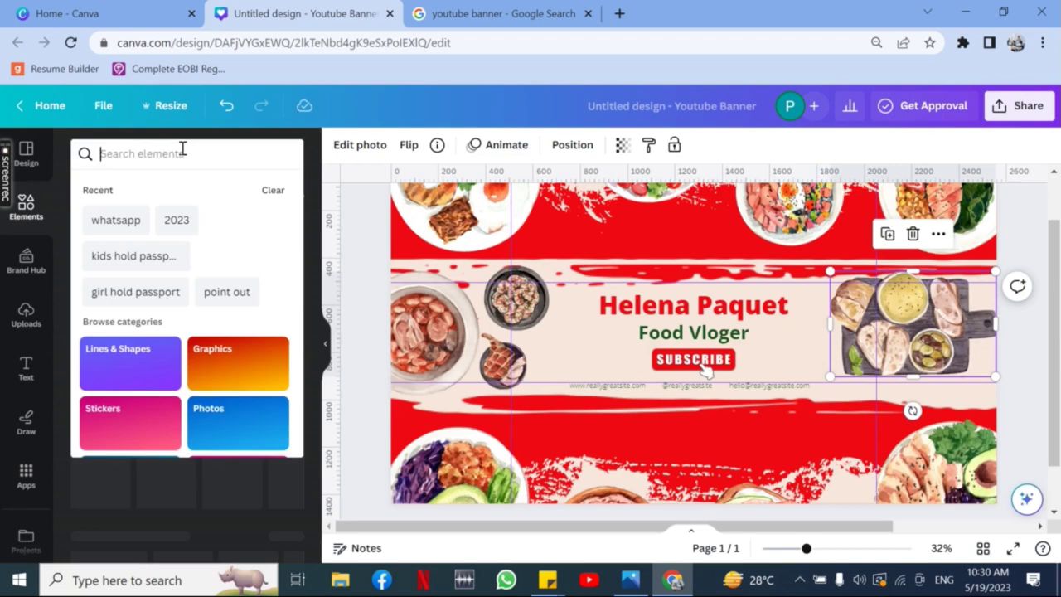
text(cooking)
key(Return)
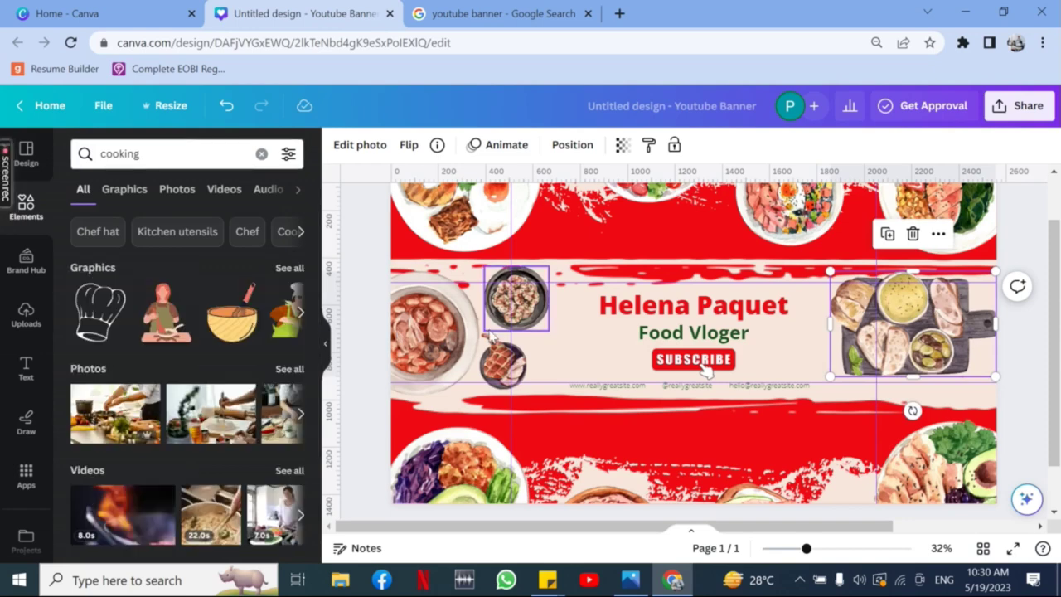
Step: Delete the grilled meat dish and the small black bowl that overlap the vertical guide beside the large soup bowl
click(507, 374)
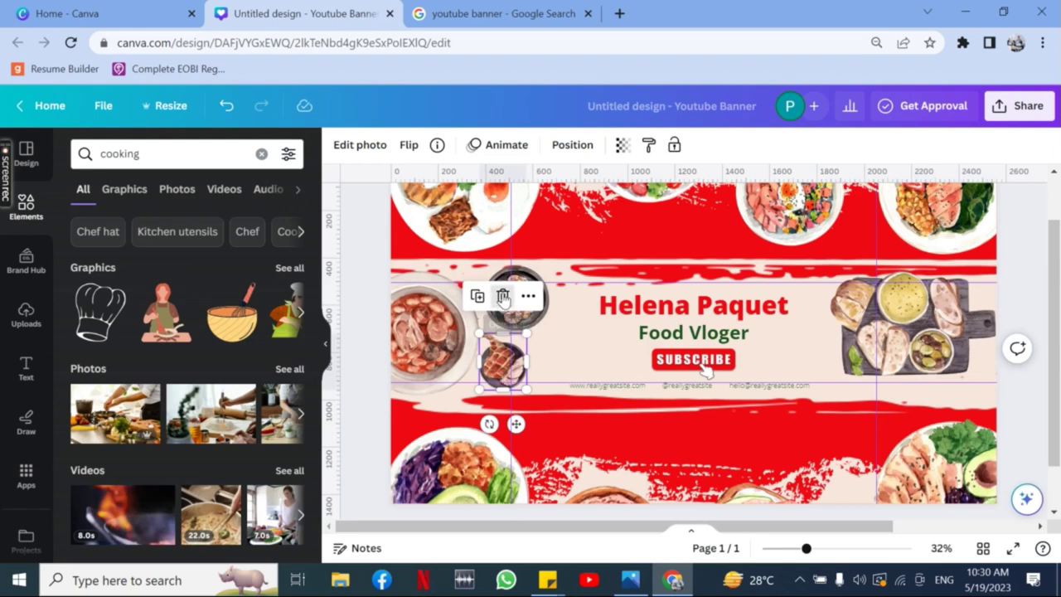
click(503, 297)
click(521, 307)
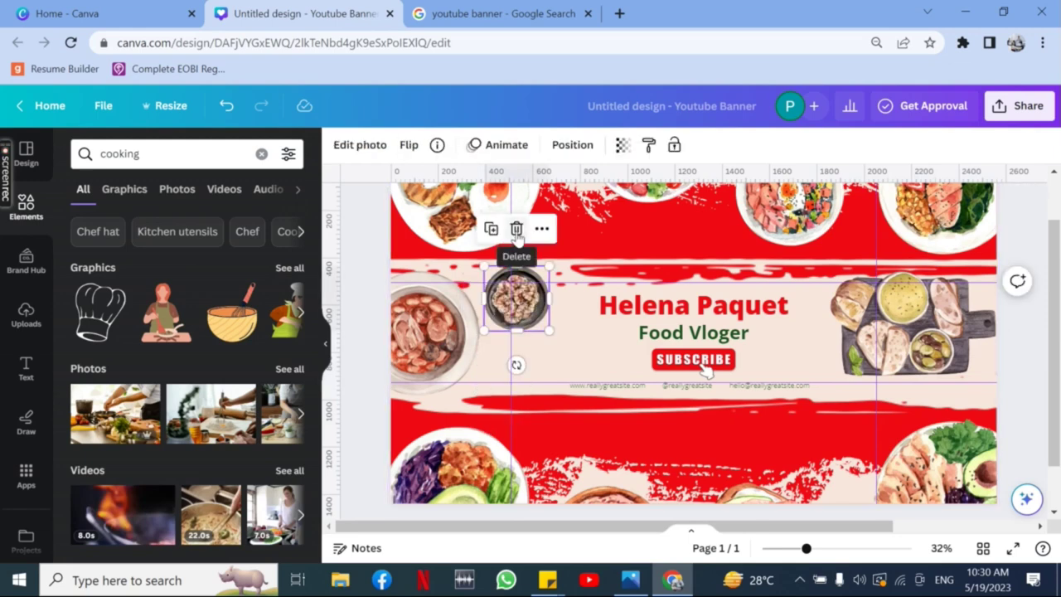
click(516, 229)
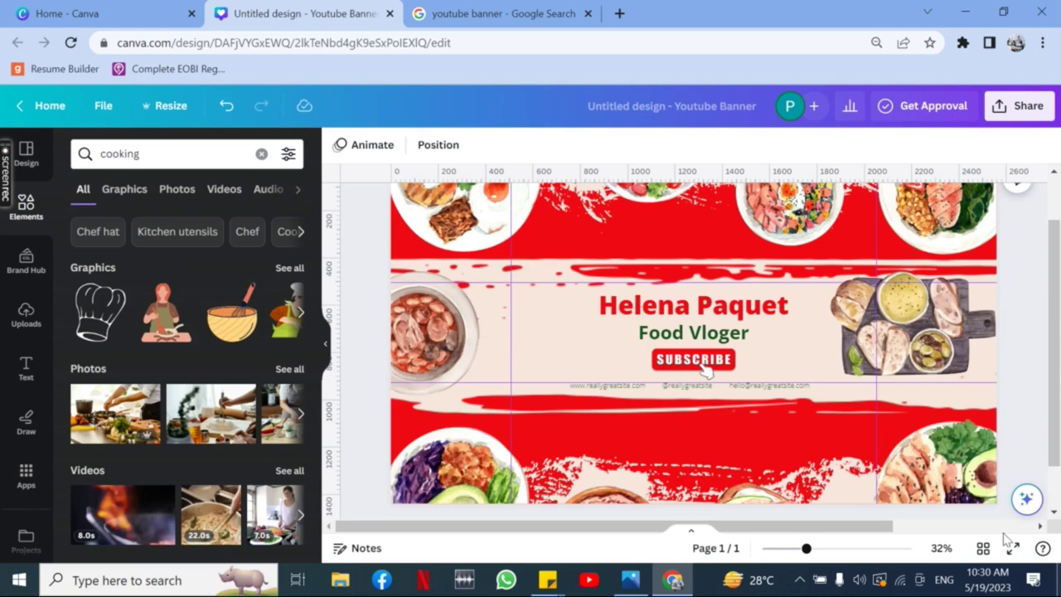
Step: Shrink the food board image to fit outside the safe area's vertical guide and centre it vertically between the horizontal guides
click(927, 358)
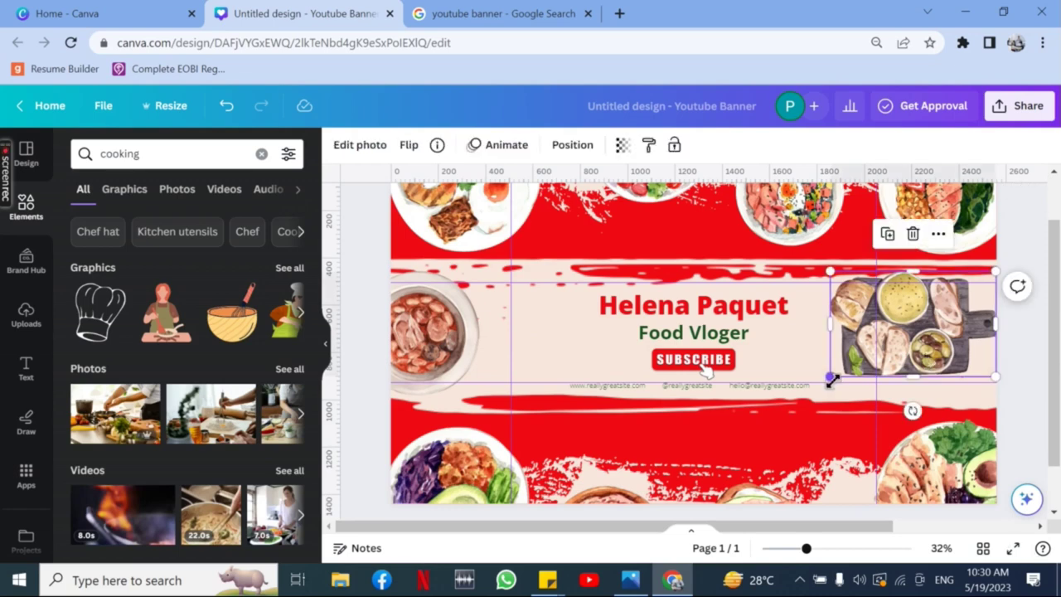
drag(836, 378, 902, 362)
key(Escape)
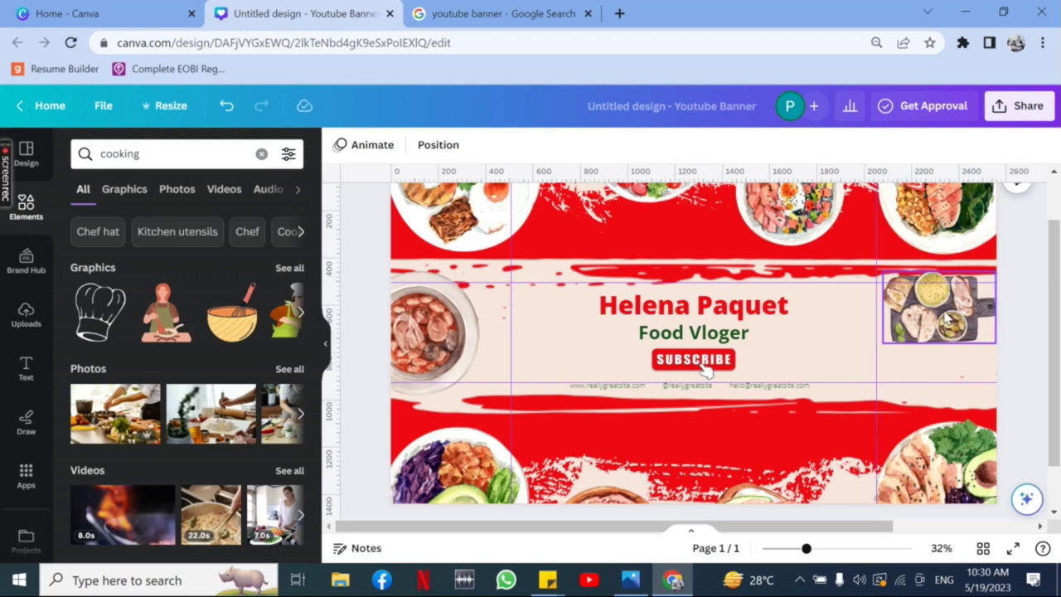
click(946, 318)
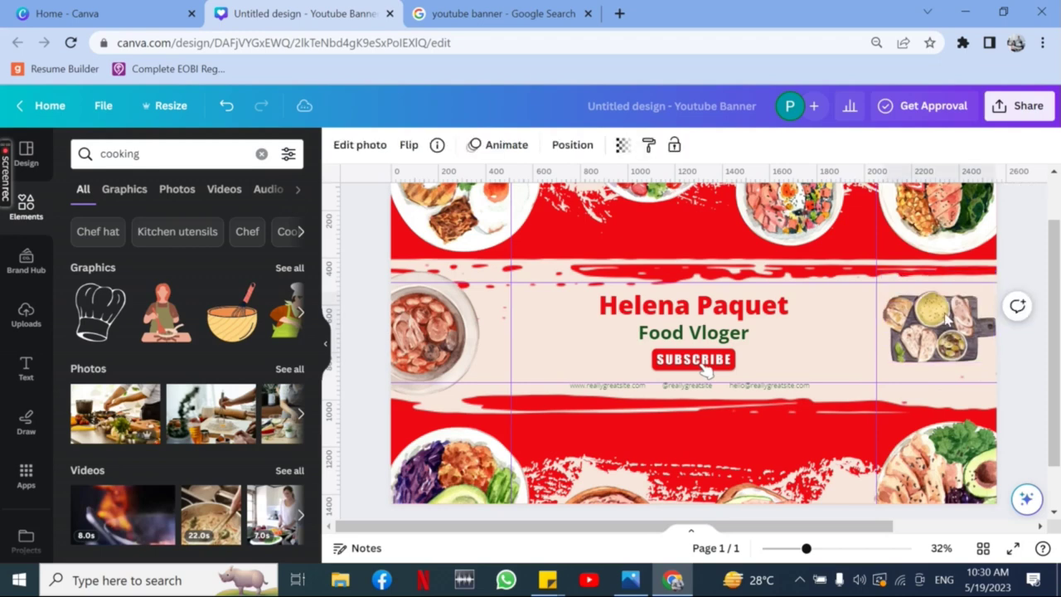
Step: Delete the placeholder e-mail, social handle and website texts below the subscribe button
click(766, 388)
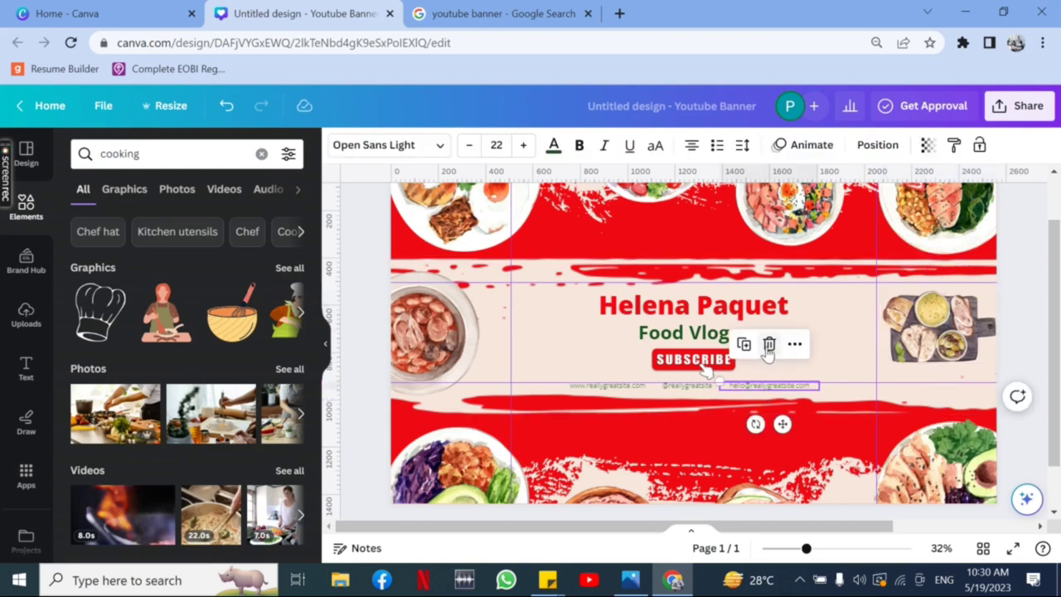
click(767, 343)
click(692, 386)
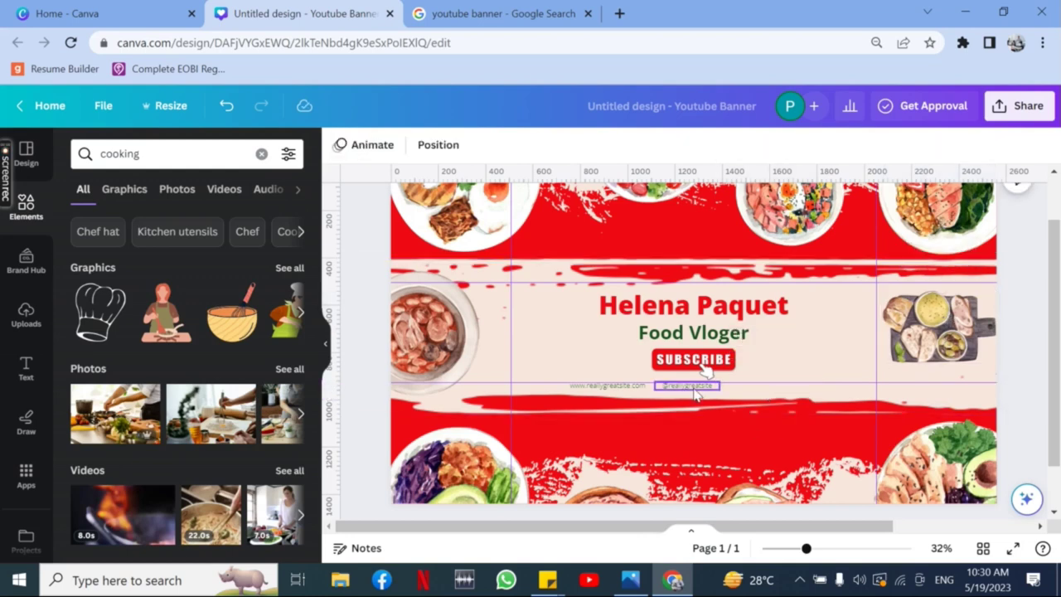
click(686, 344)
click(618, 388)
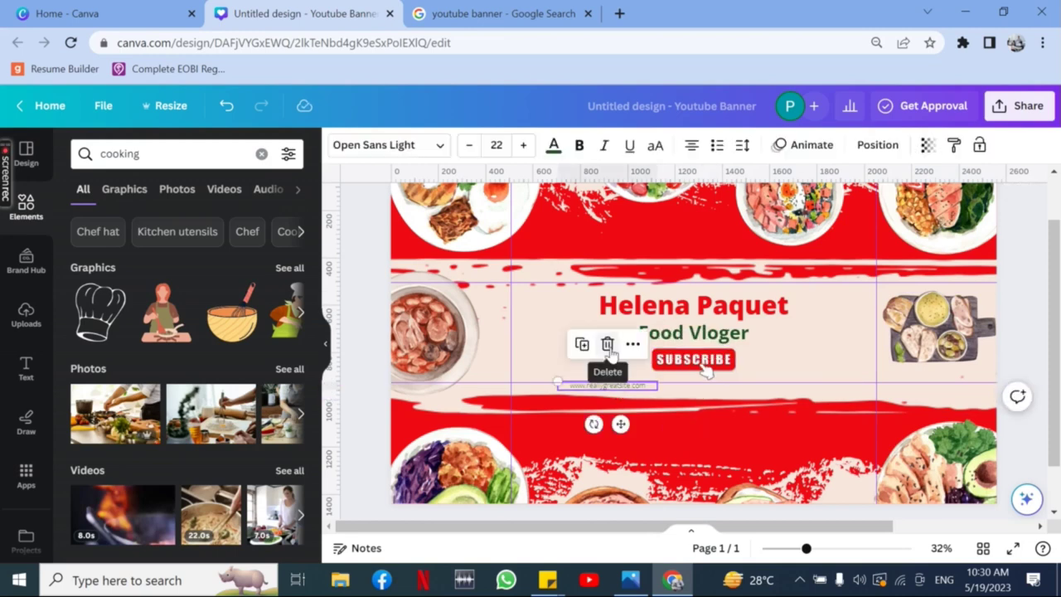
click(607, 346)
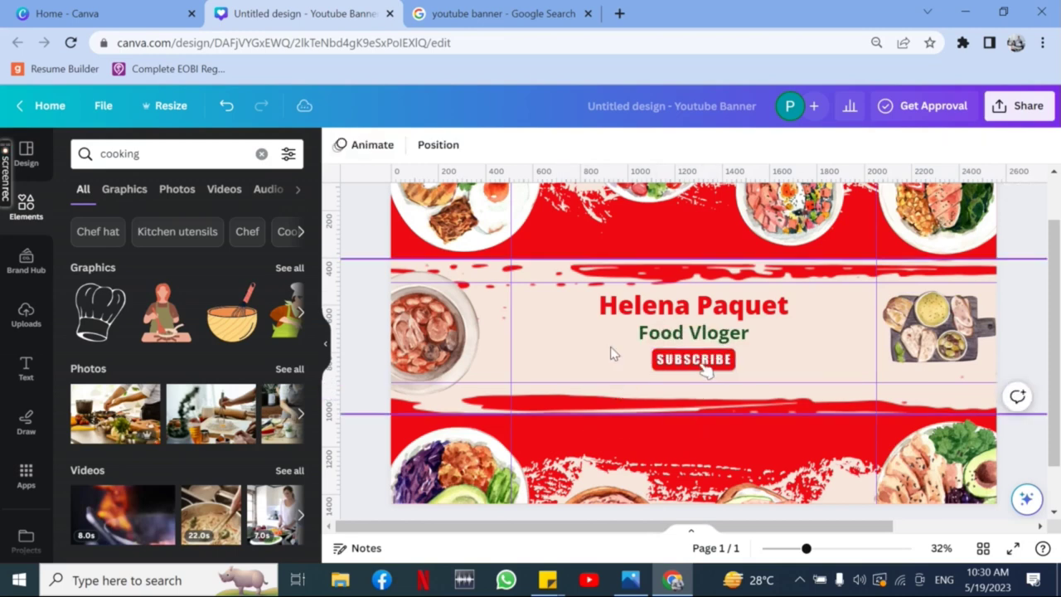
Step: Switch to File Explorer and browse the images in the Downloads folder
click(967, 13)
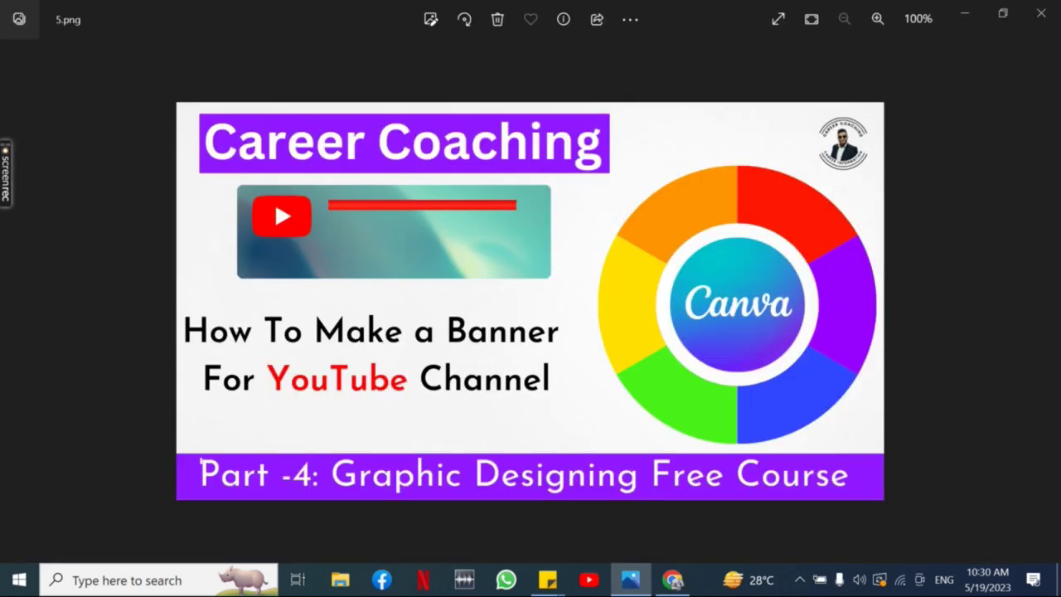
click(971, 15)
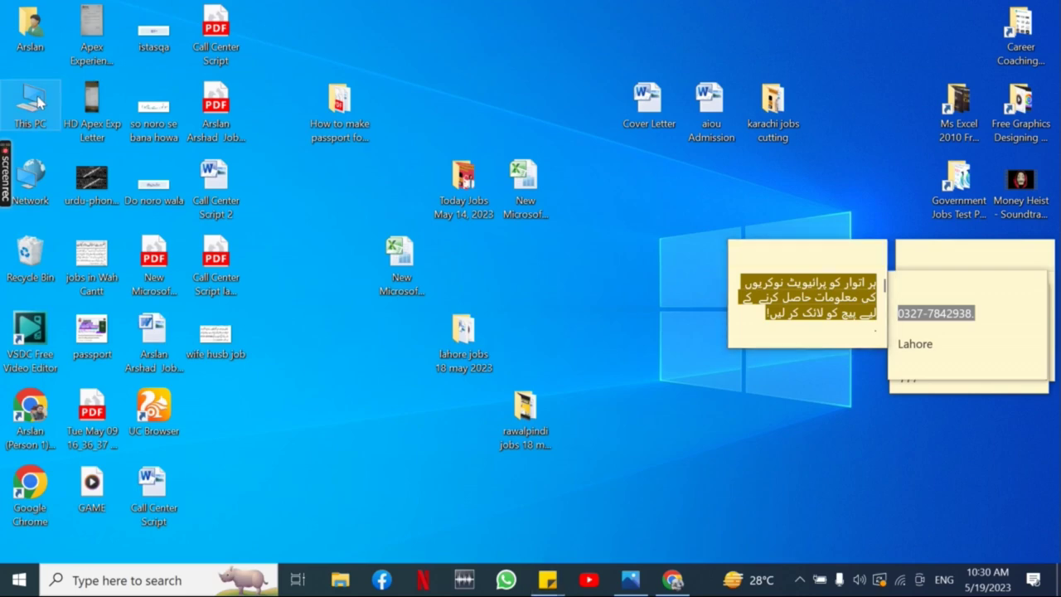
double_click(38, 102)
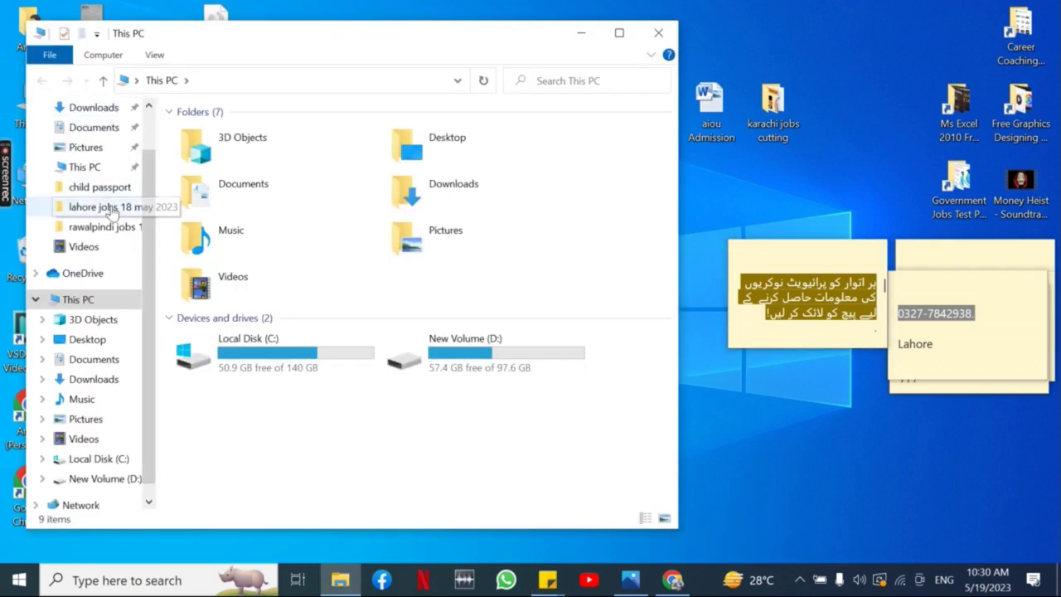
click(94, 108)
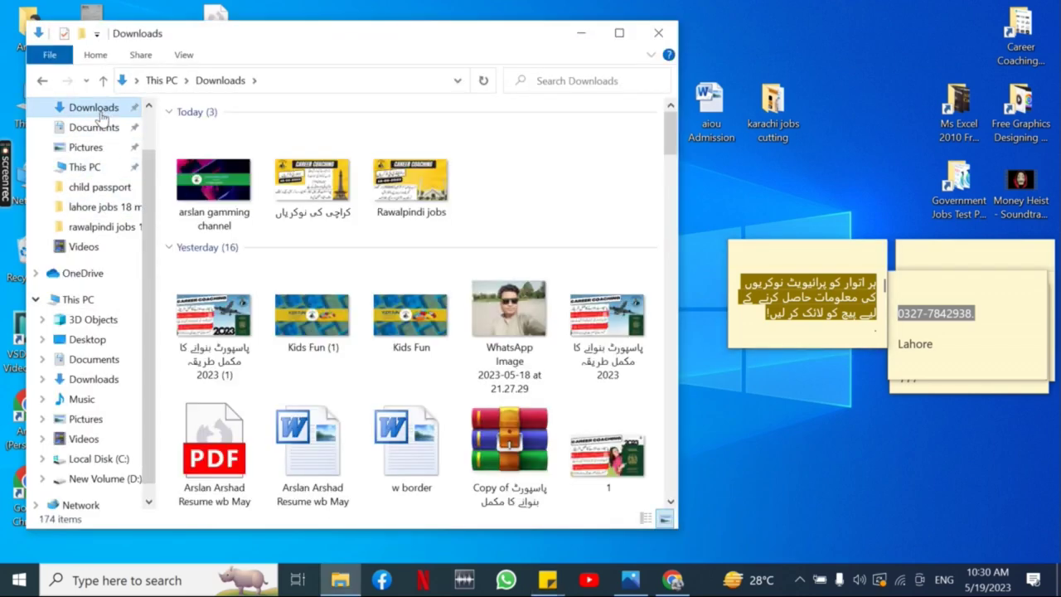
mouse_move(673, 147)
mouse_down()
mouse_move(672, 314)
mouse_move(663, 132)
mouse_up()
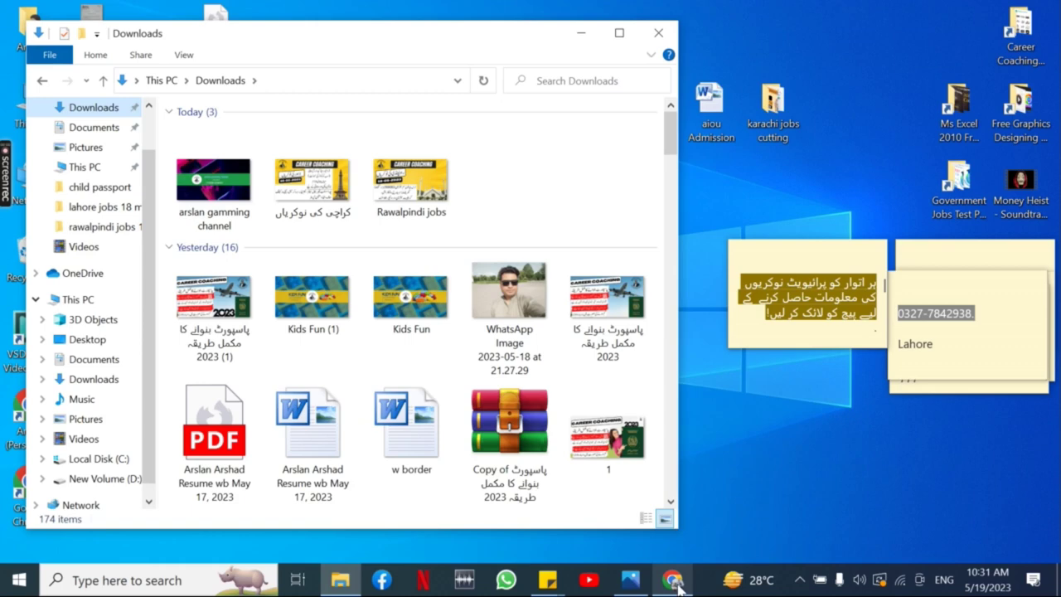
Step: Switch back to the banner design in Chrome and replace the main heading text with "Aima Cooking Point"
click(677, 585)
double_click(727, 313)
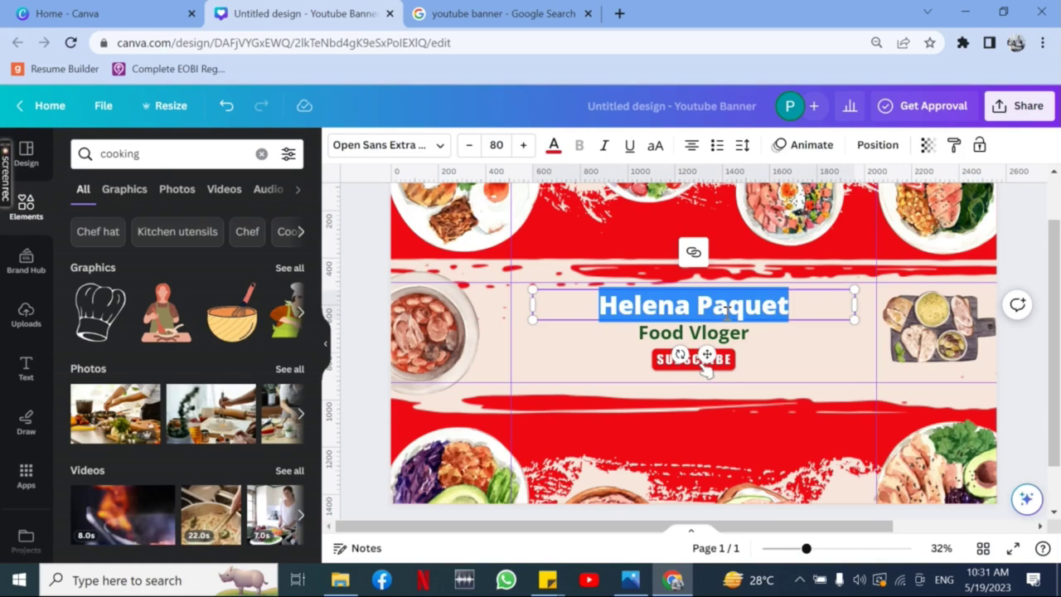
text(Aim)
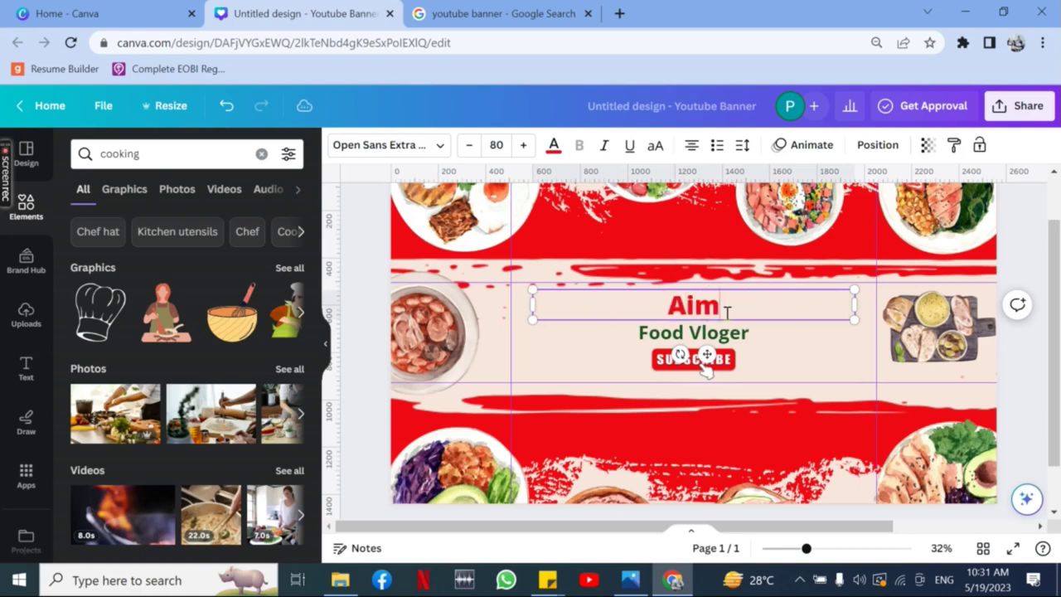
text(a Cook)
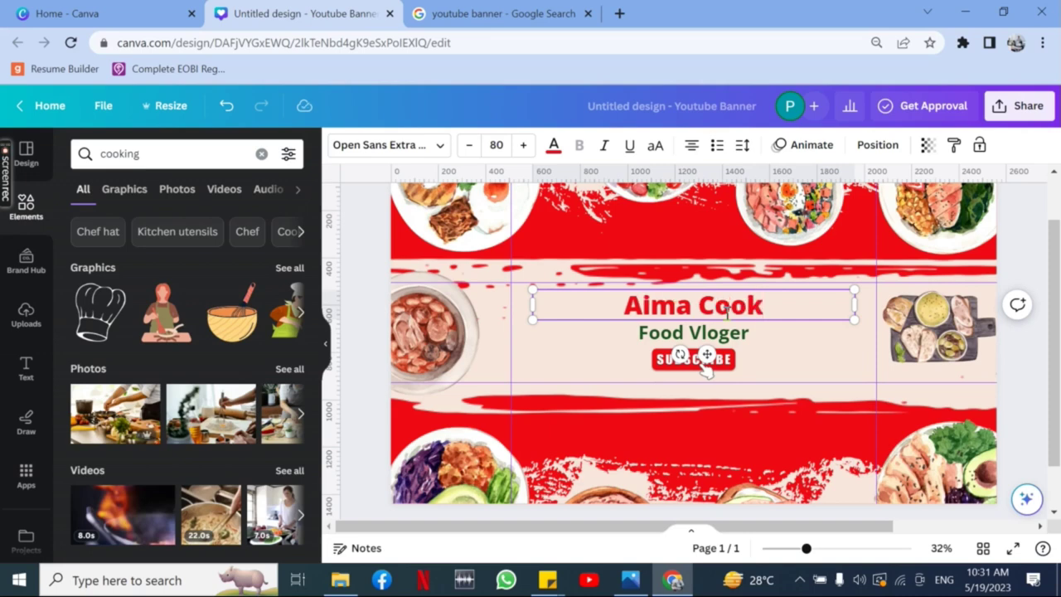
text(ing Po)
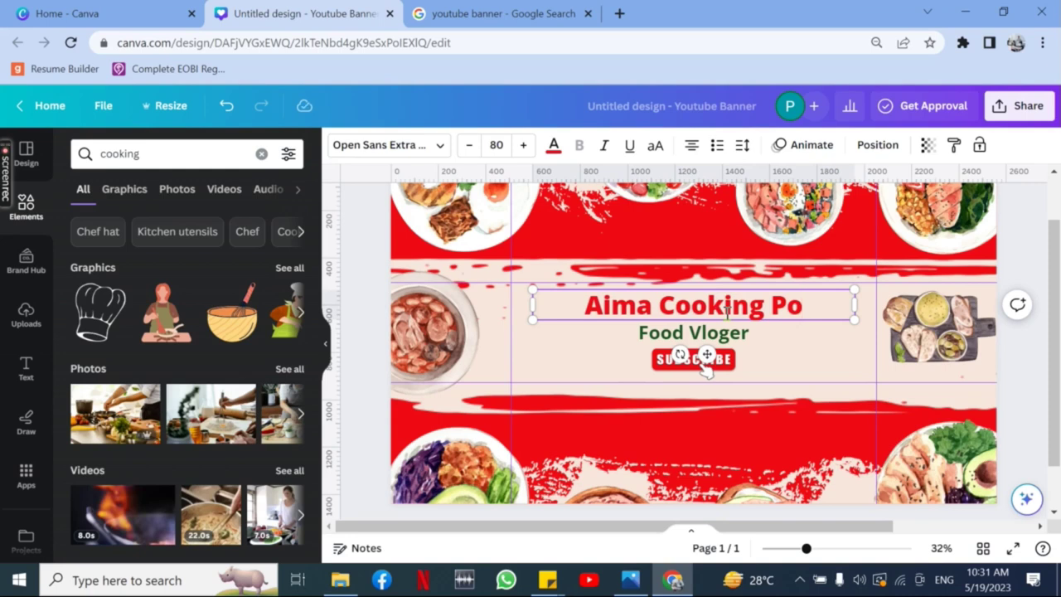
text(int)
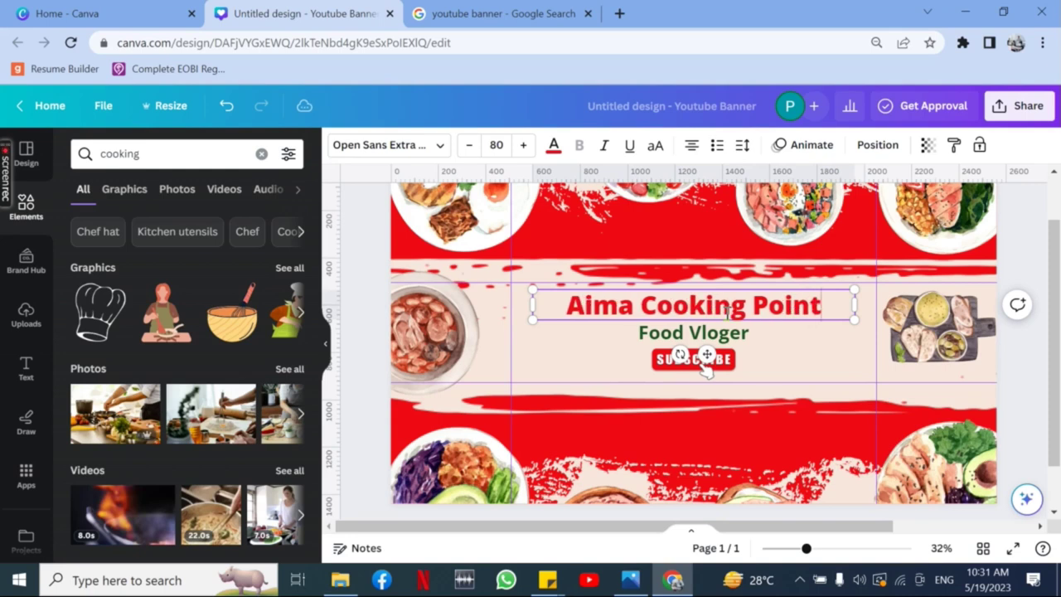
click(801, 360)
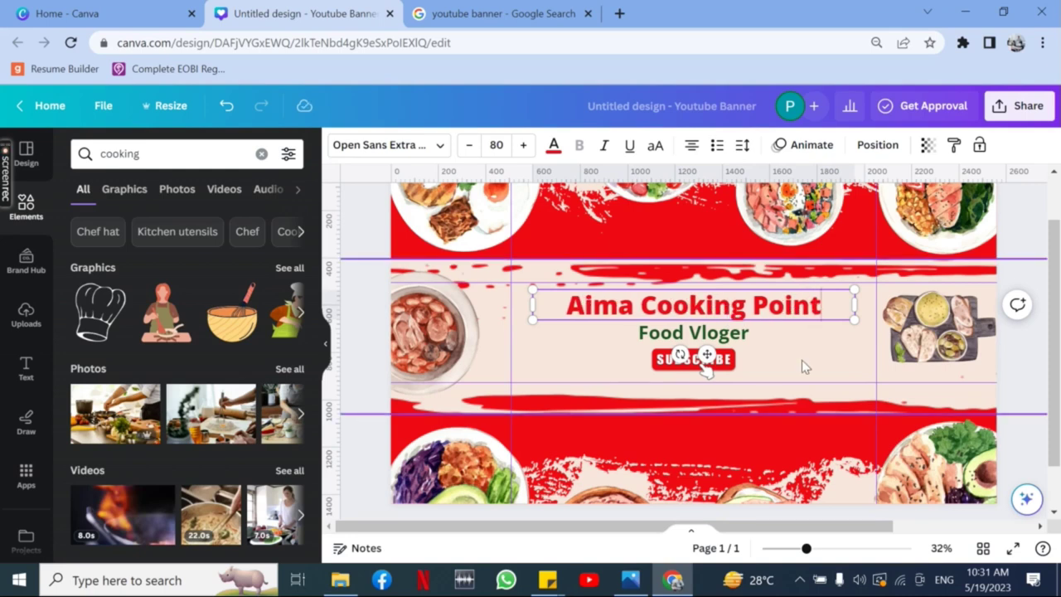
Step: Replace the "Food Vloger" tagline below the heading with "The Cooking Expert"
double_click(728, 334)
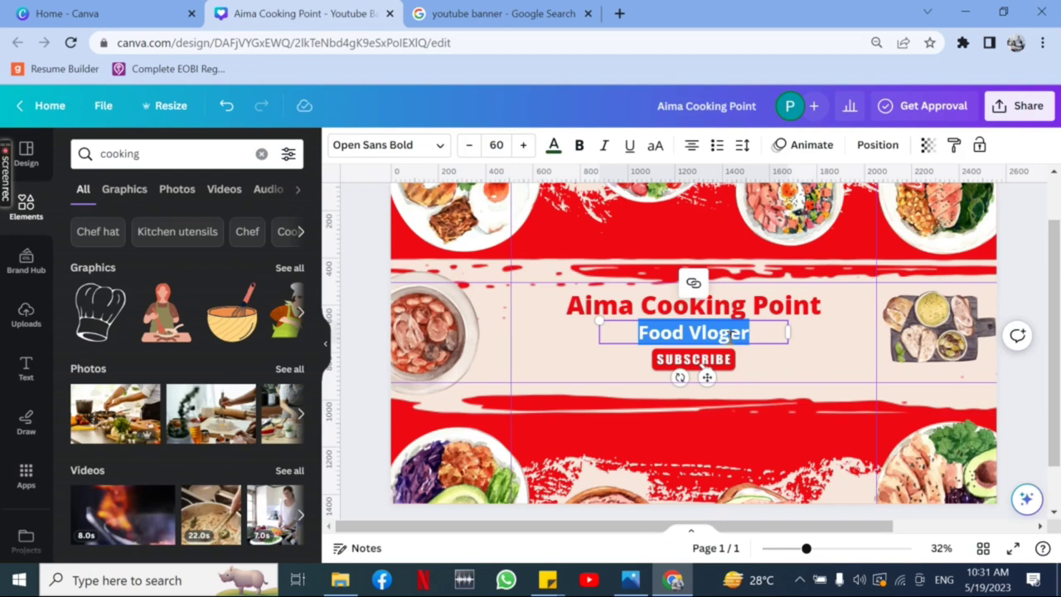
text(The Coo)
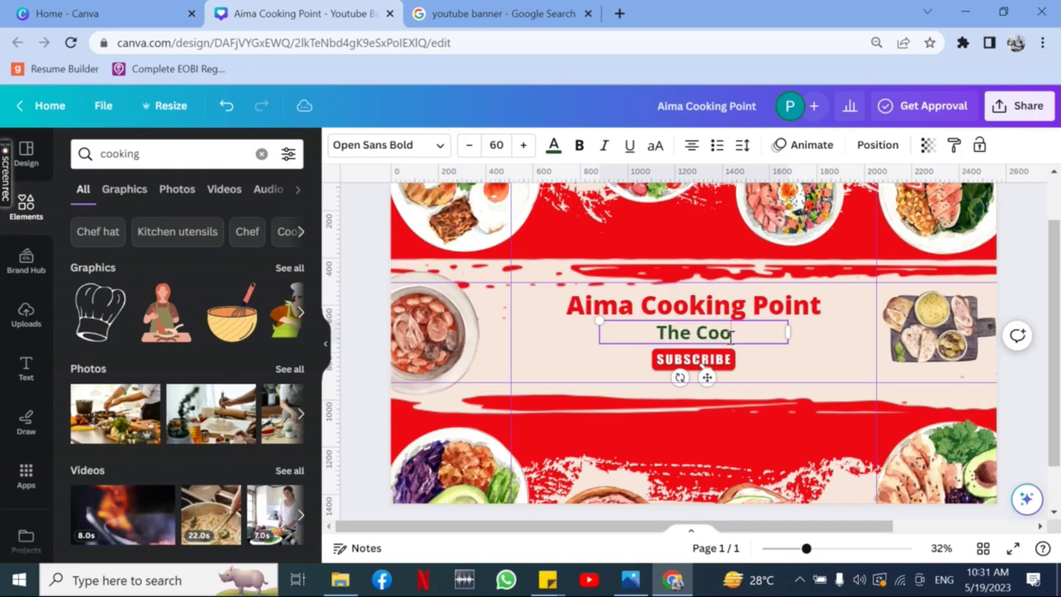
text(king )
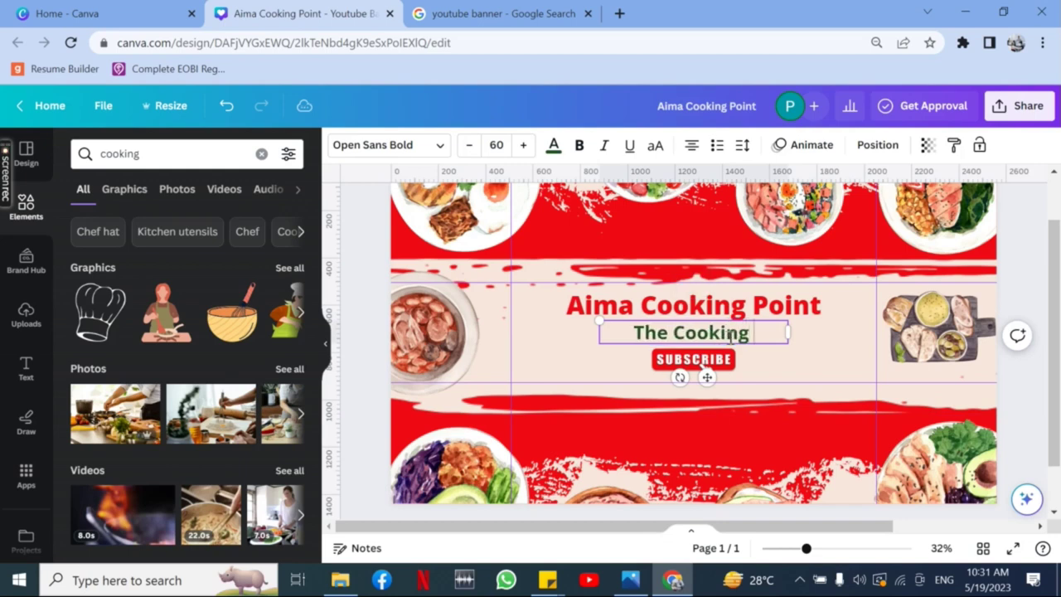
text(Expert)
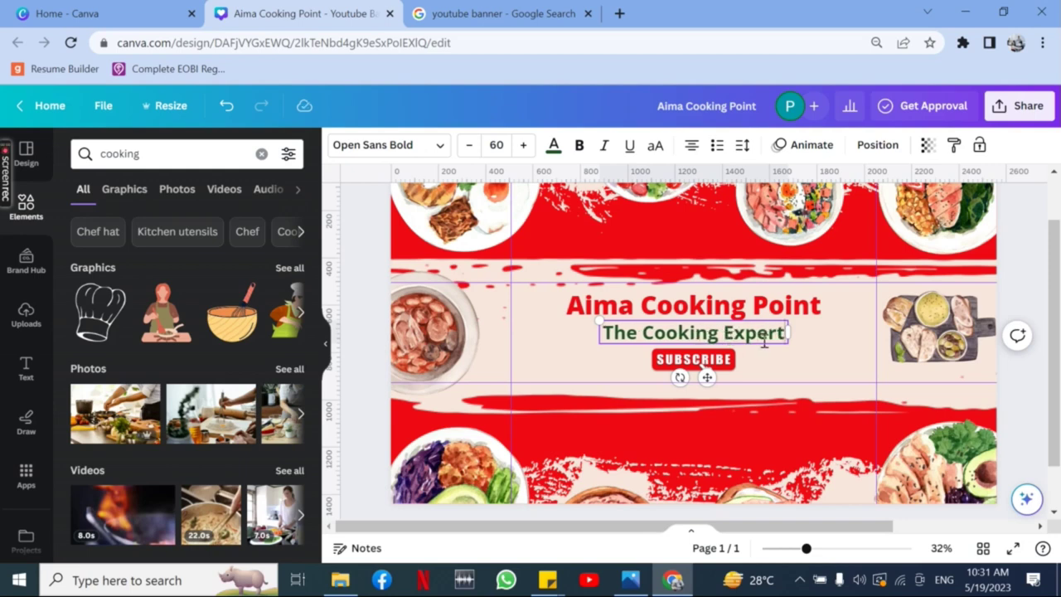
click(827, 362)
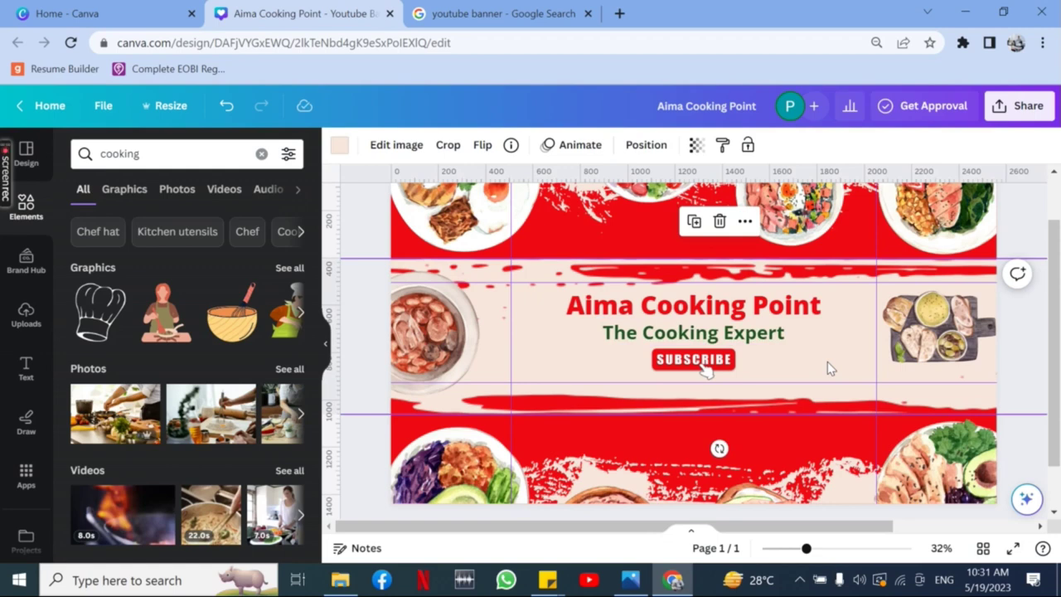
Step: Add the recently used circular frame, shrink it to the safe area's height and place it against the vertical guide beside the soup bowl
click(26, 209)
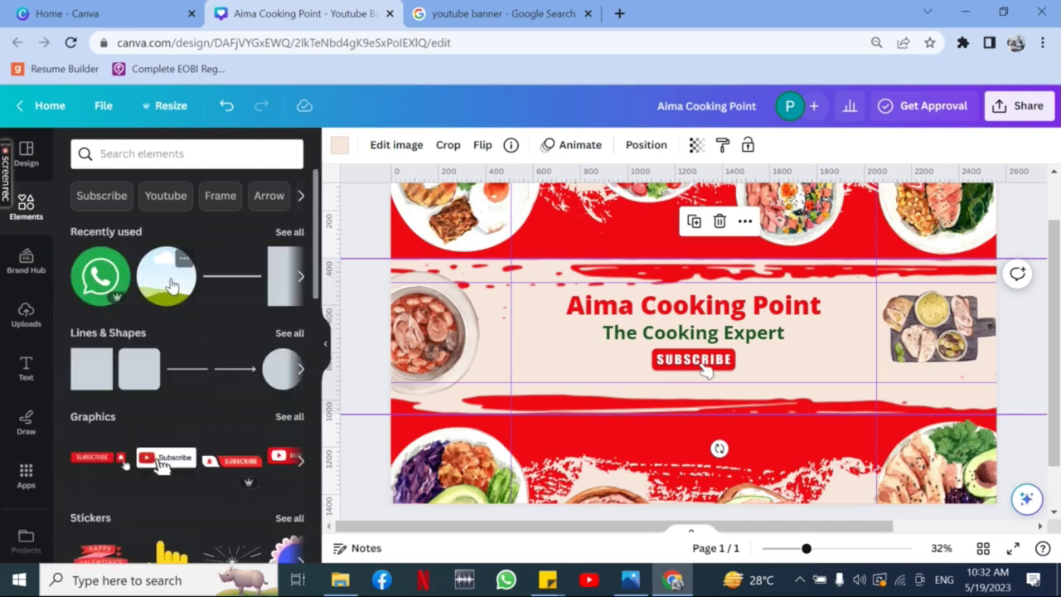
click(170, 284)
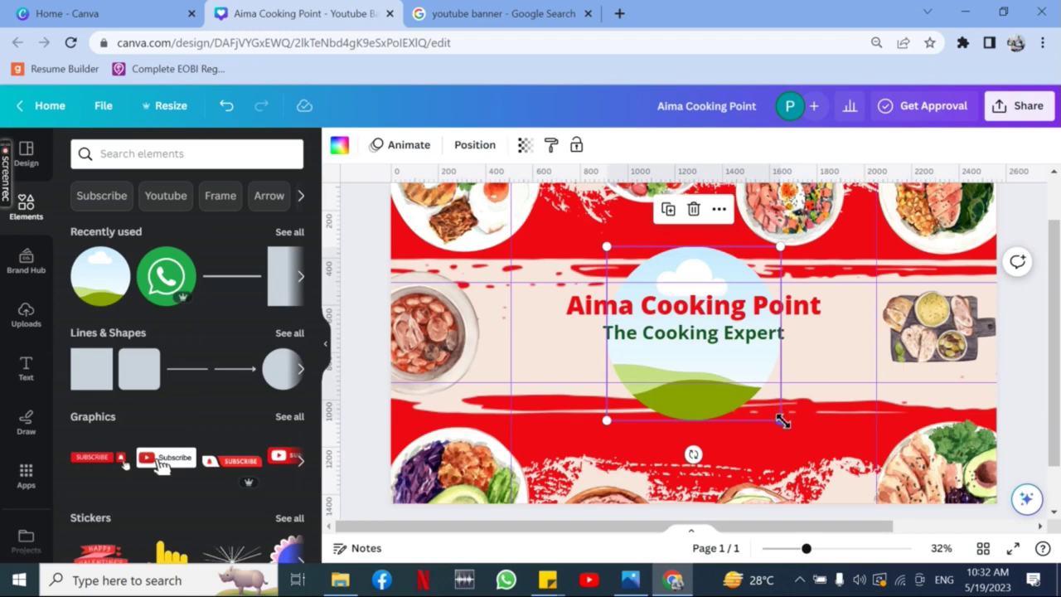
drag(782, 421, 746, 381)
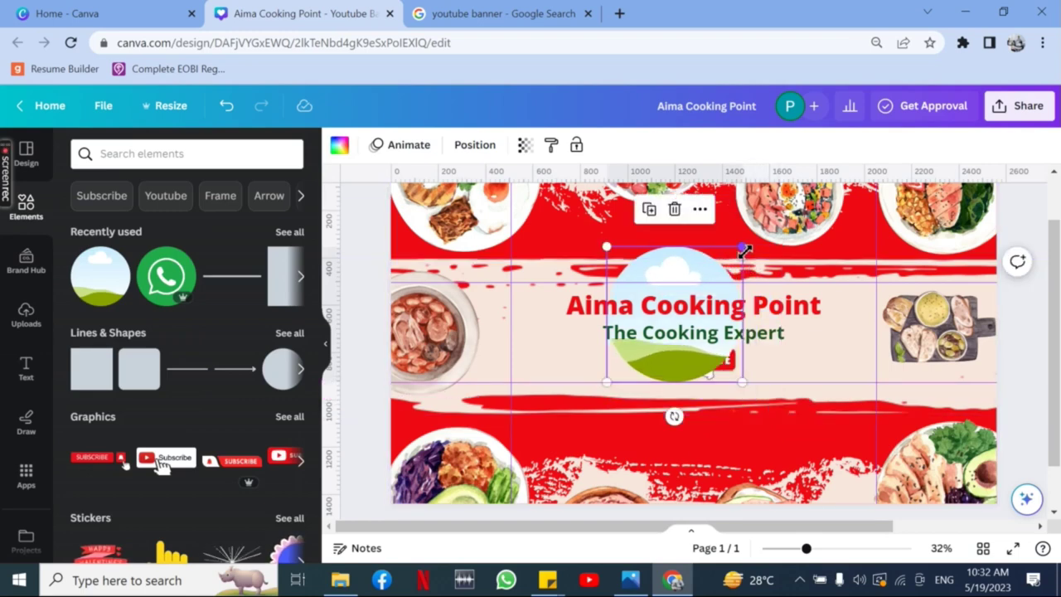
drag(743, 249, 706, 284)
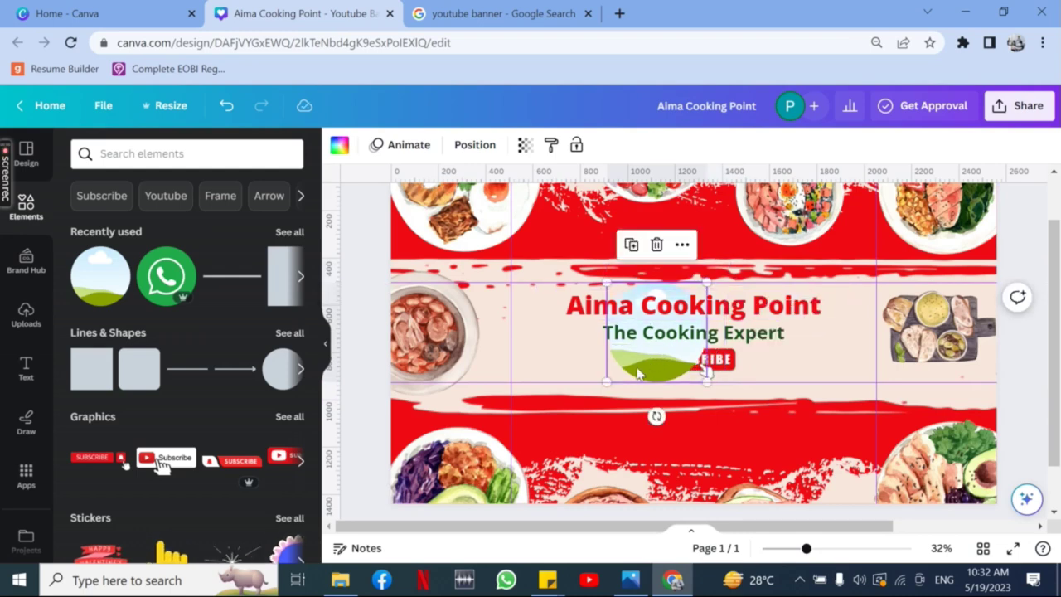
drag(638, 375, 542, 378)
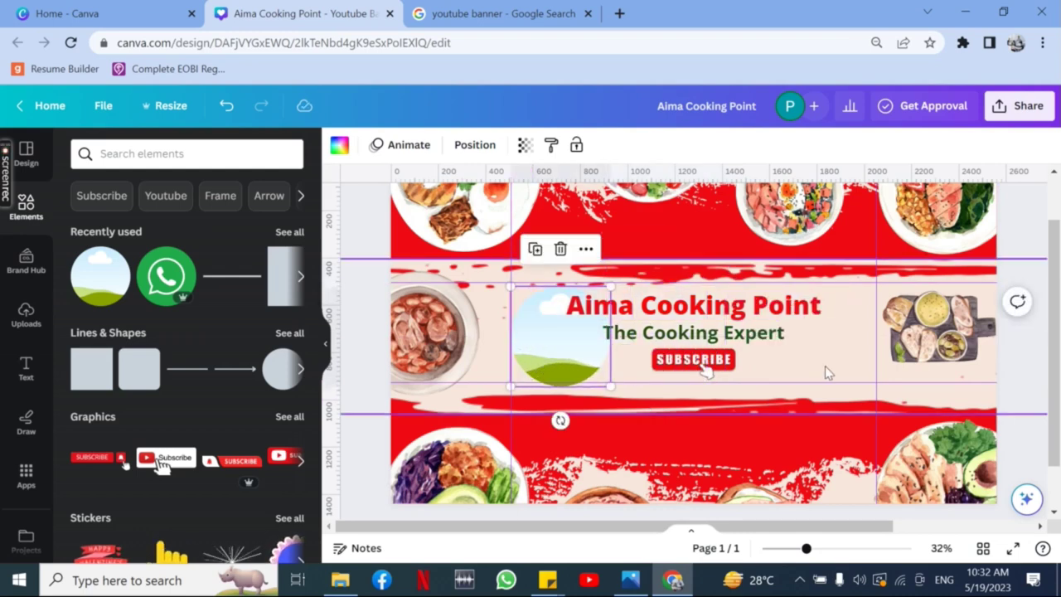
click(828, 365)
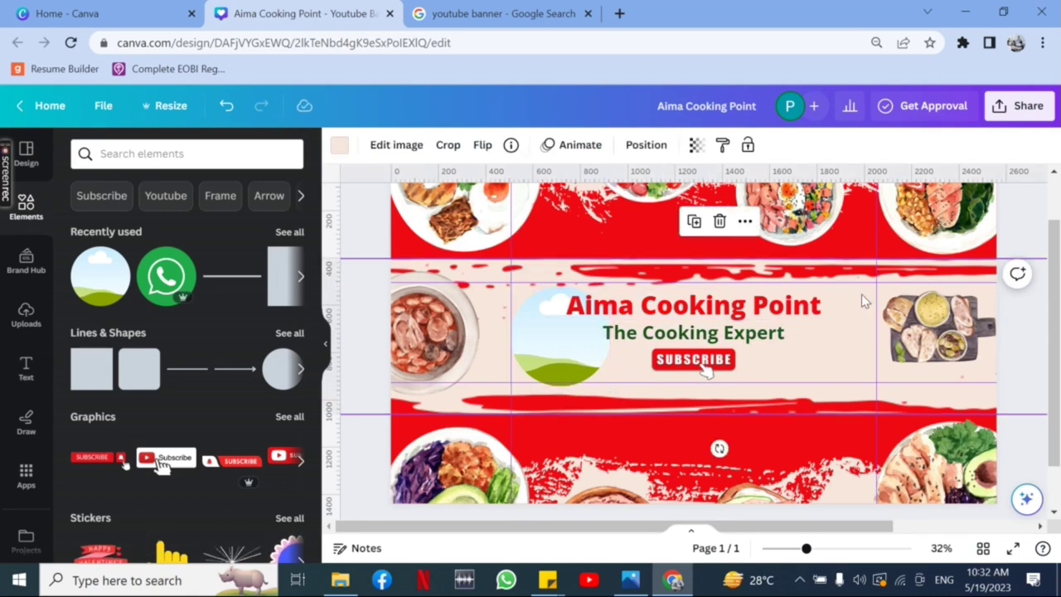
drag(860, 294, 796, 318)
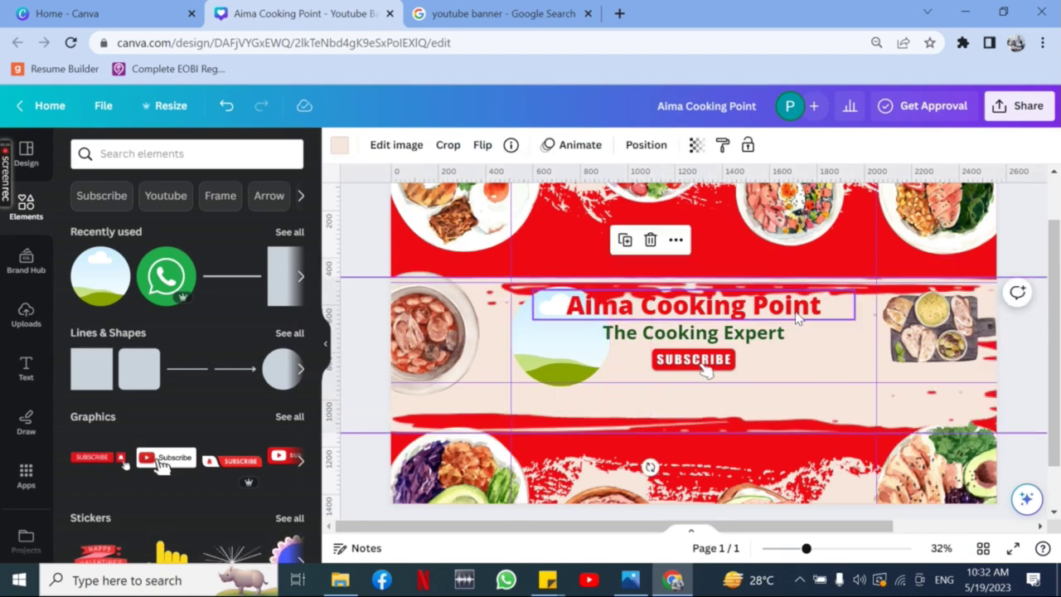
key(ctrl+z)
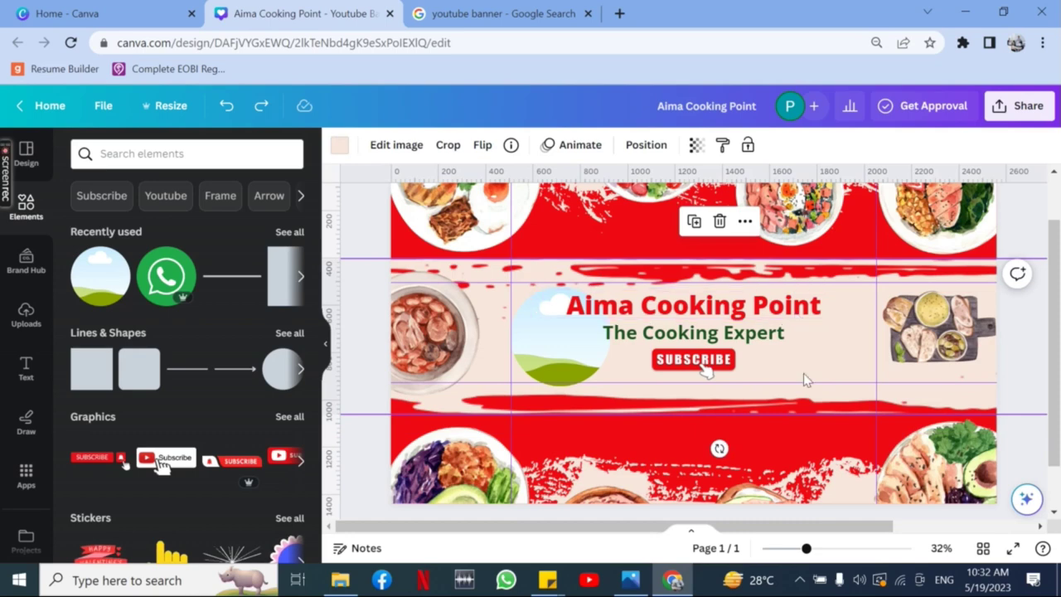
click(832, 452)
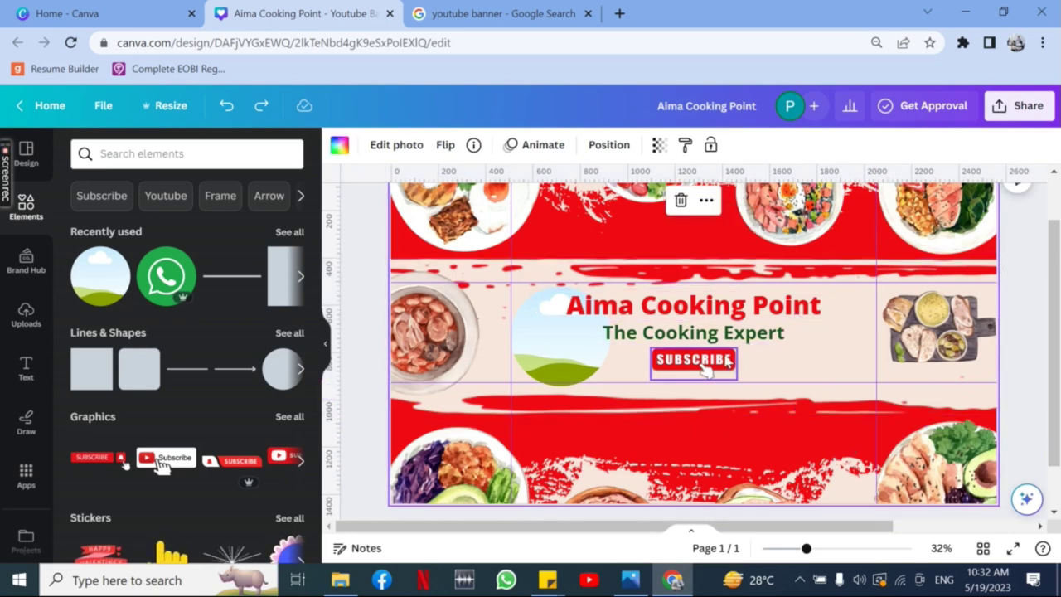
Step: Move the heading, tagline and subscribe button together away from the circular frame so they no longer overlap it
click(750, 306)
shift+click(706, 365)
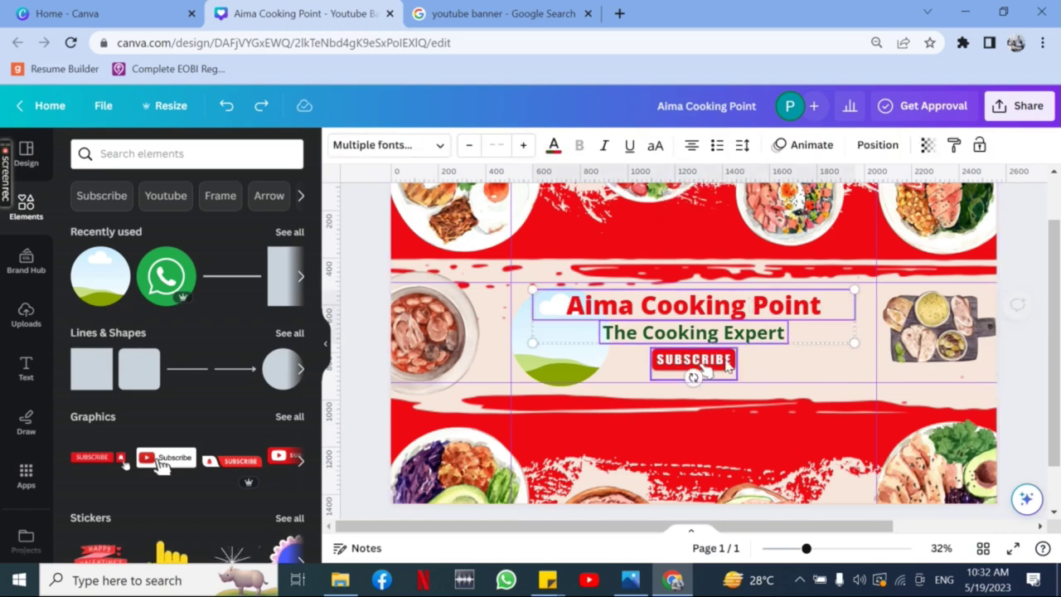
mouse_move(705, 370)
mouse_down()
mouse_move(741, 362)
mouse_move(750, 373)
mouse_up()
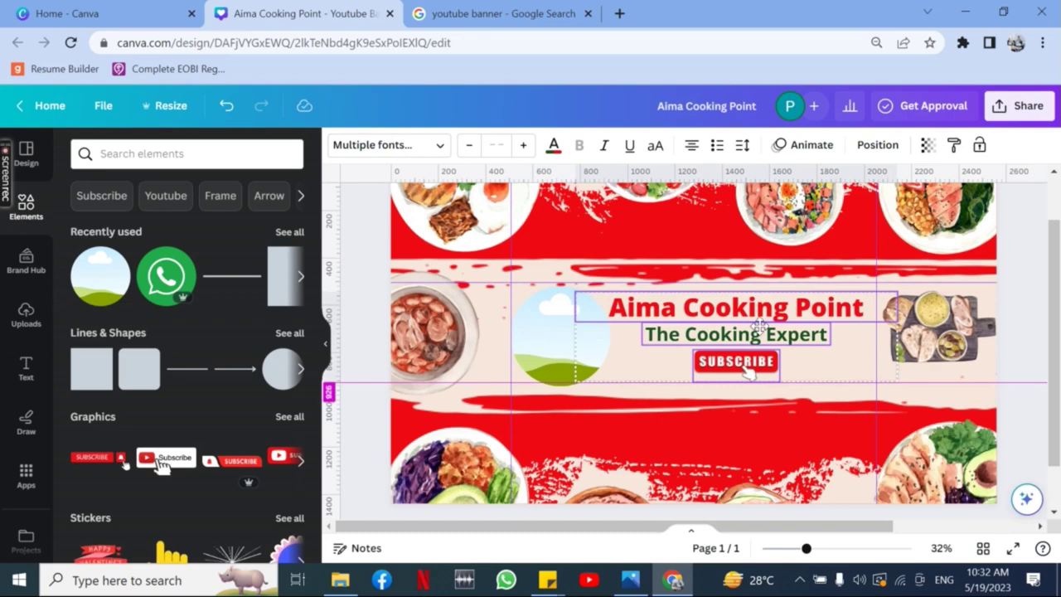
drag(759, 326, 765, 330)
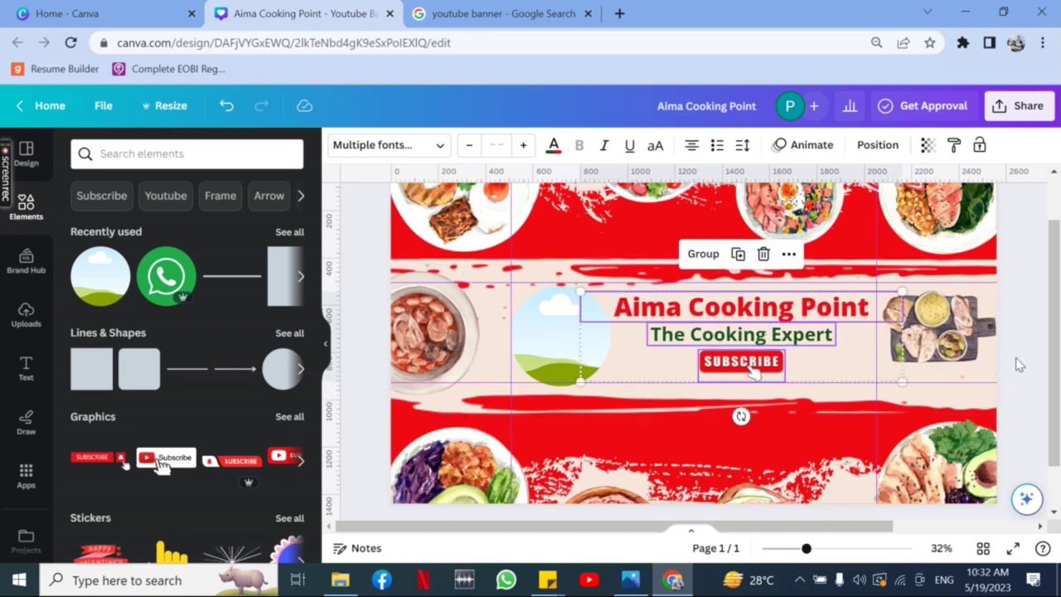
click(1007, 365)
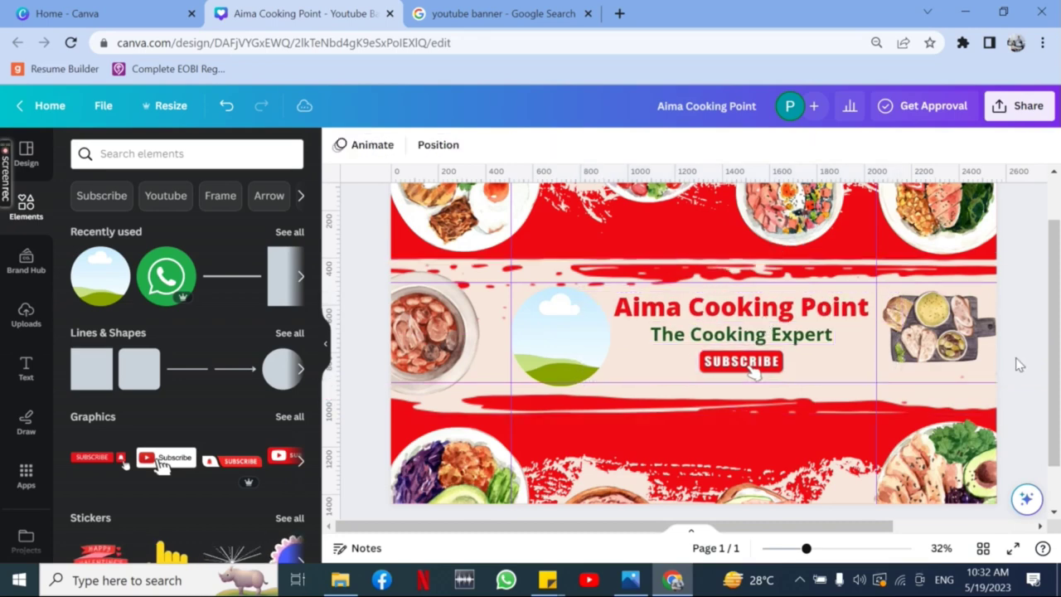
Step: Select the circular frame, search the elements library for "girls cook" and show all matching photos
click(569, 332)
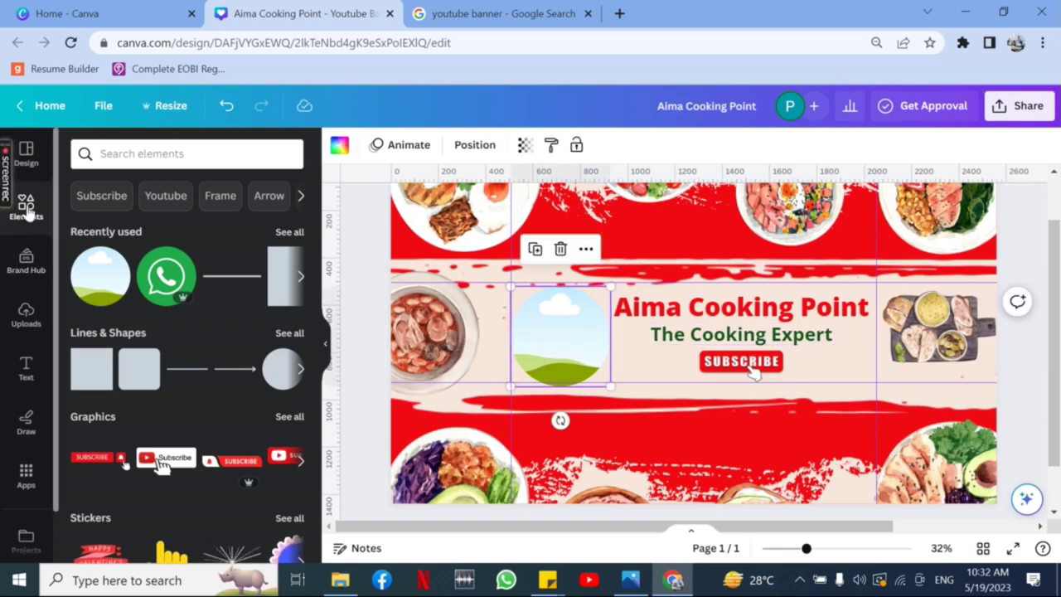
click(123, 158)
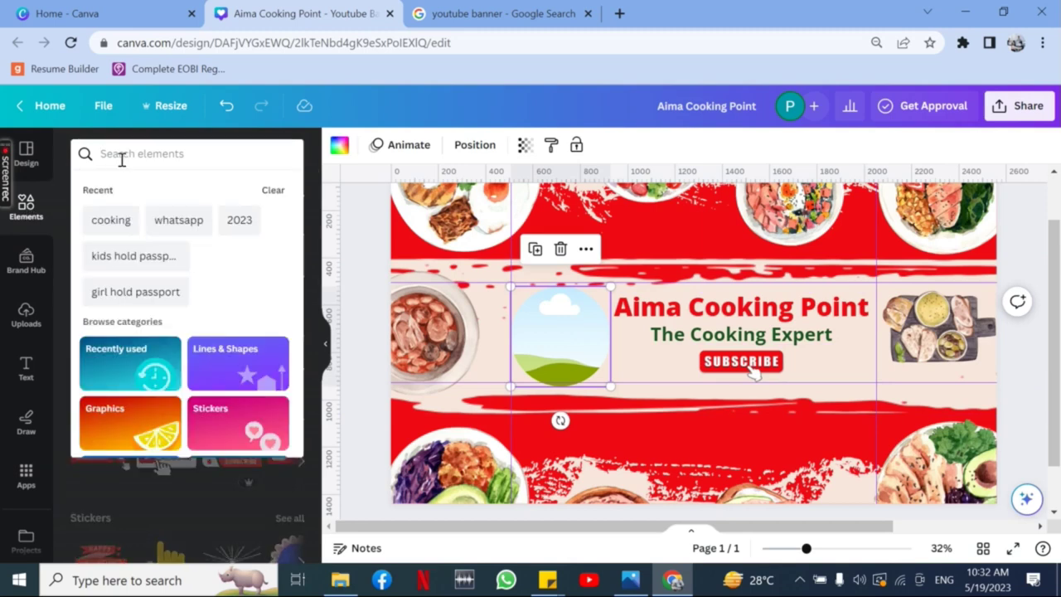
text(girls)
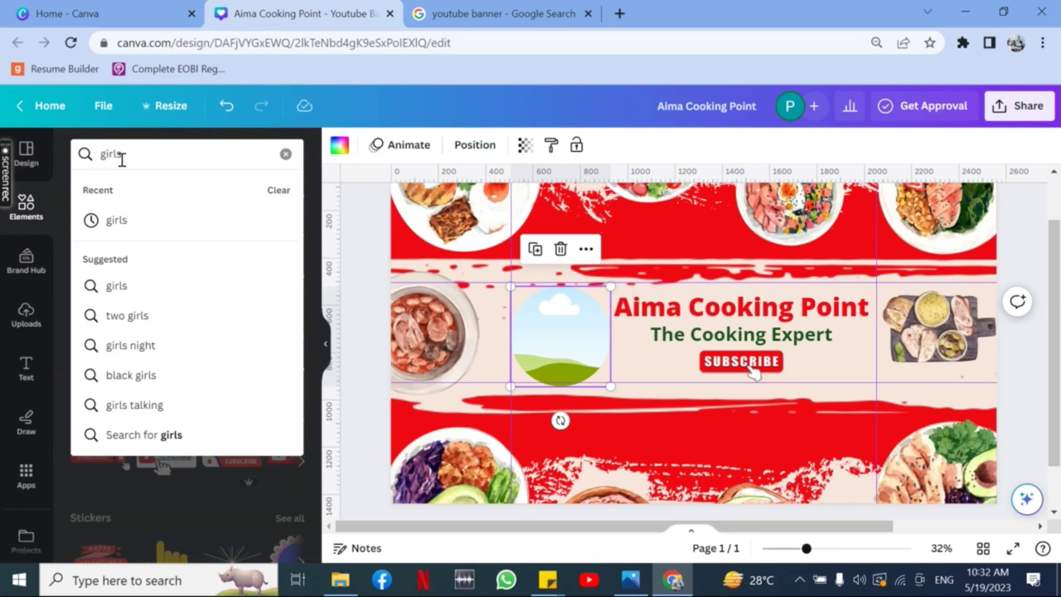
text( cook)
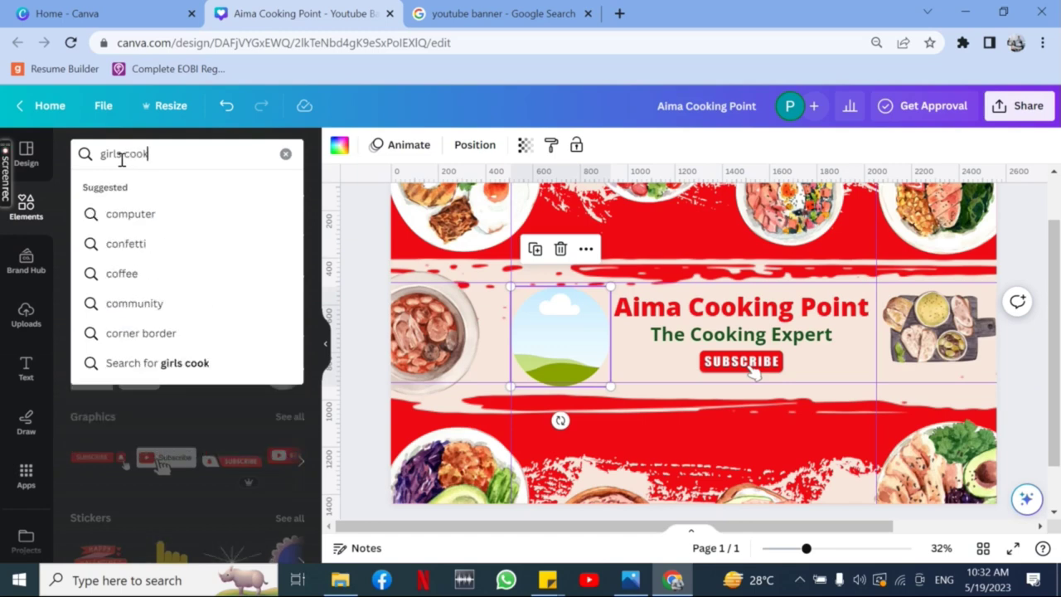
key(Return)
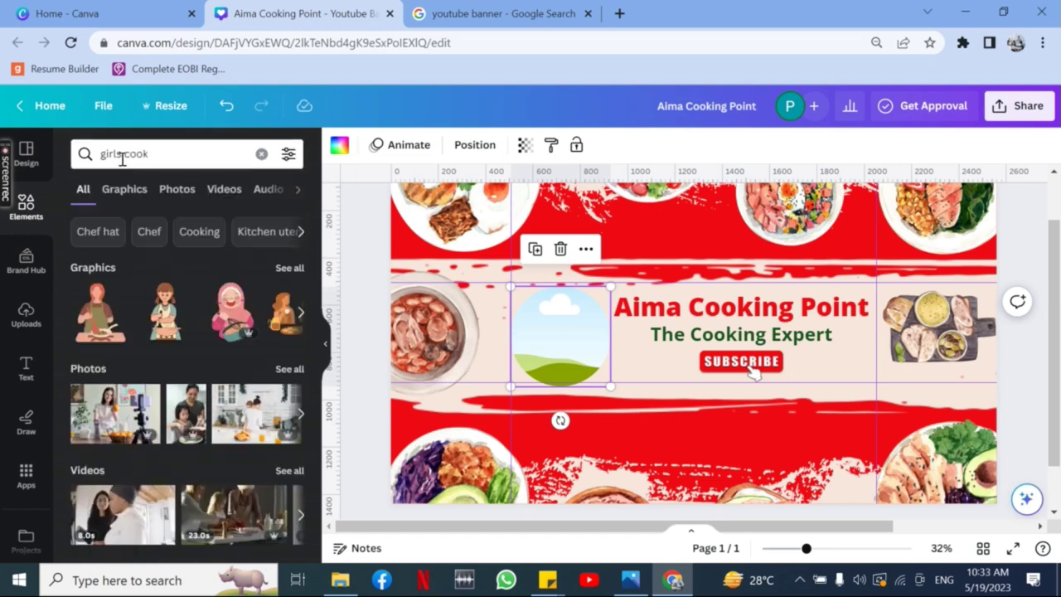
click(290, 369)
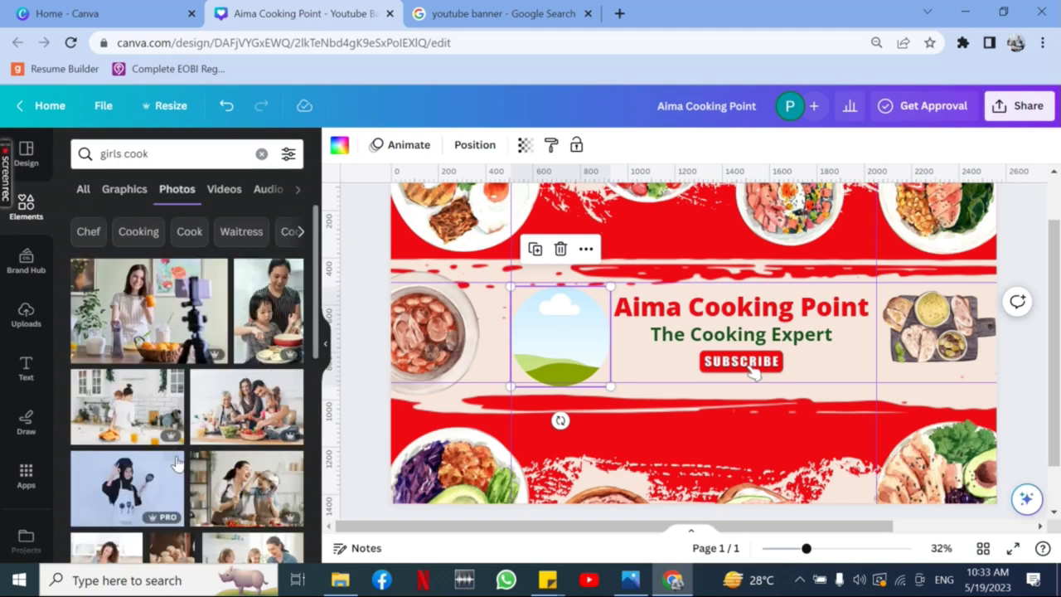
Step: Fill the circular frame with the photo of the woman in a white apron holding a ladle against a blue background
click(119, 493)
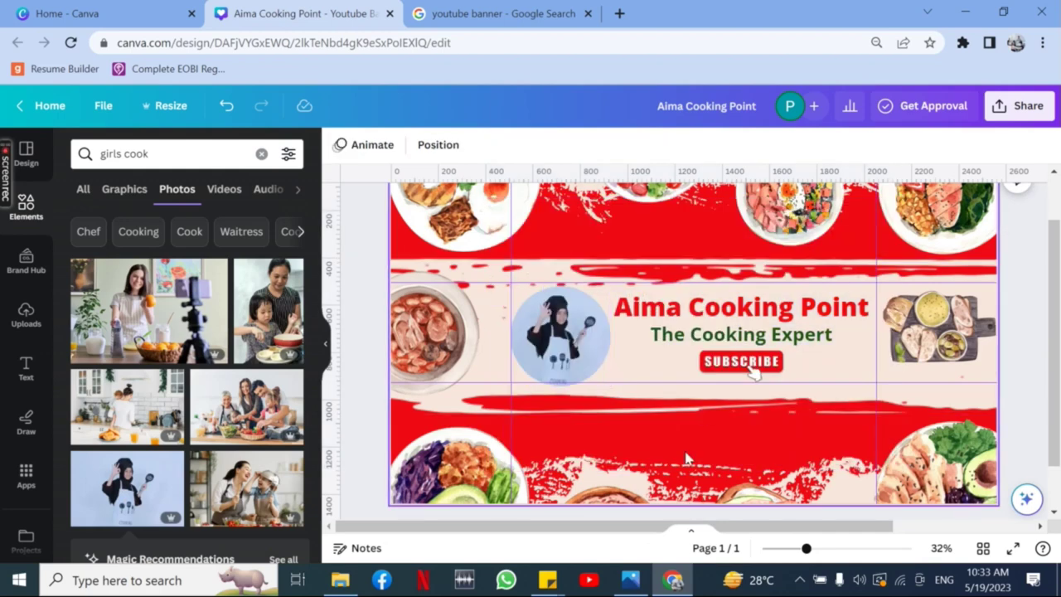
click(686, 459)
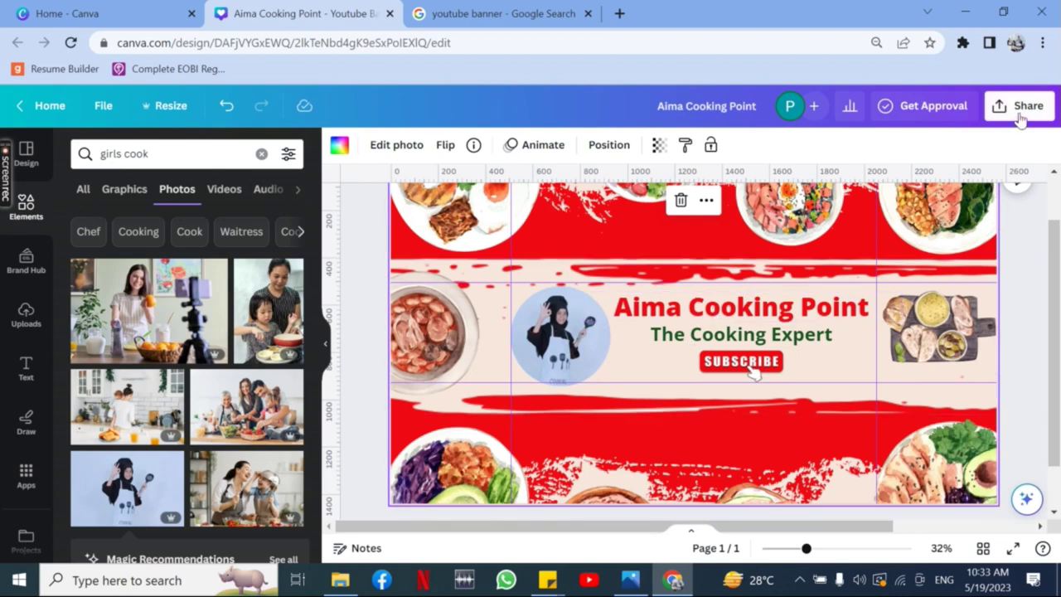
click(582, 352)
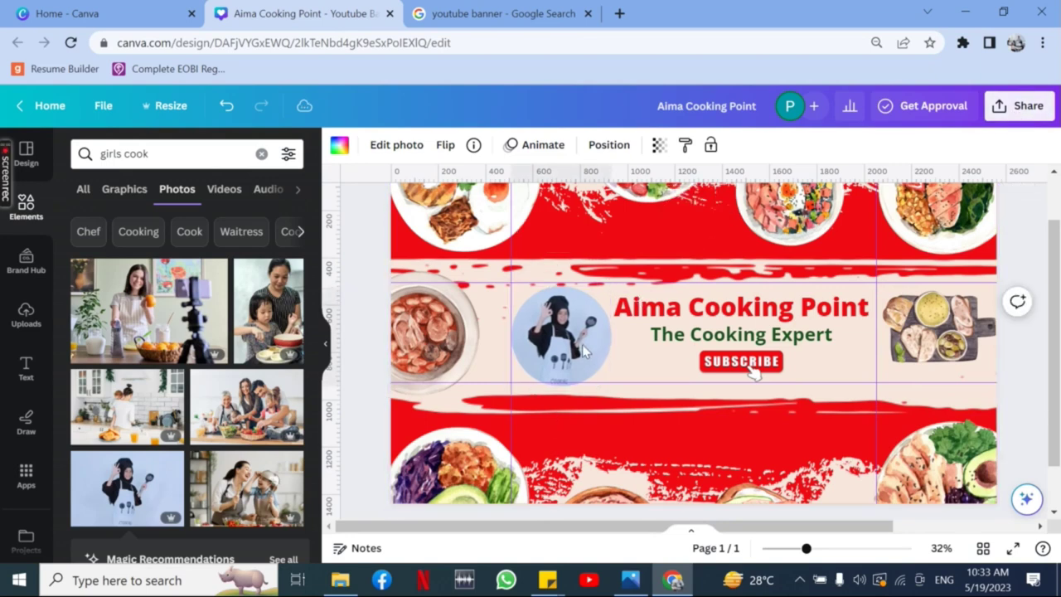
Step: Download the banner design as a PNG at 2,560 × 1,440 px
click(1014, 113)
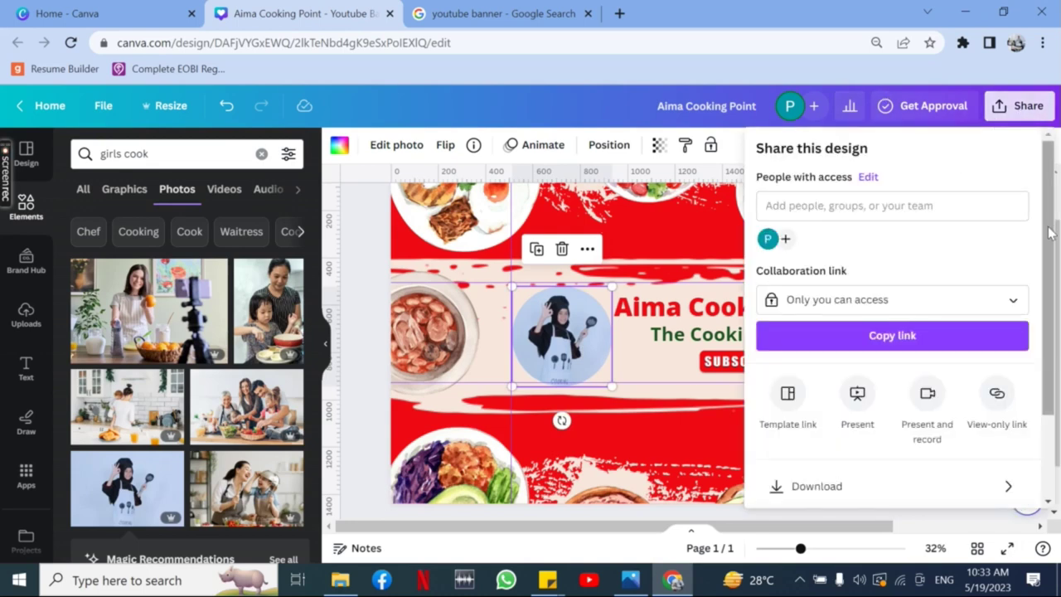
scroll(953, 348, down, 2)
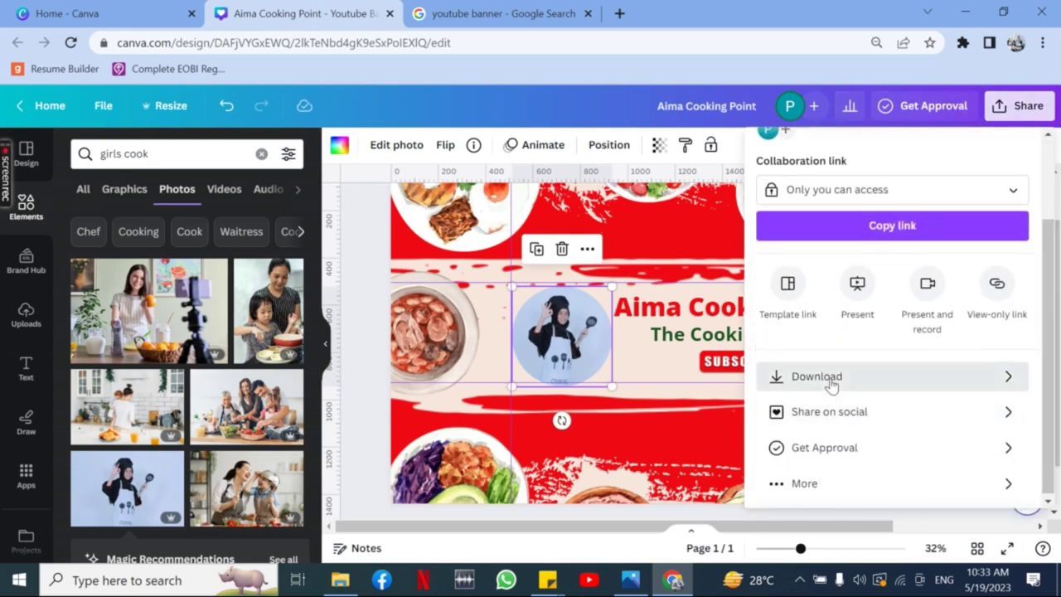
click(831, 380)
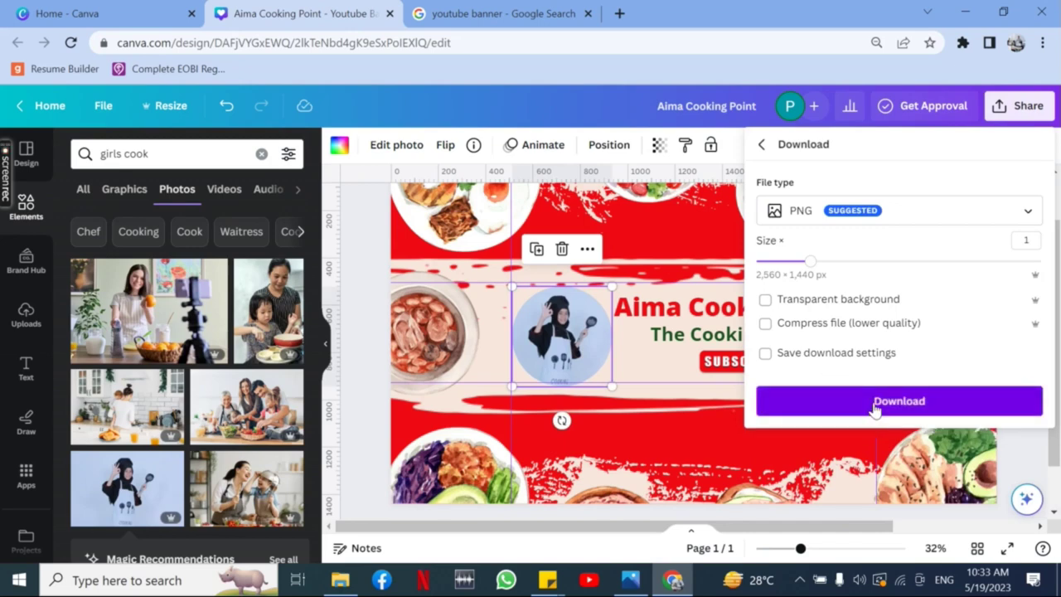
click(871, 406)
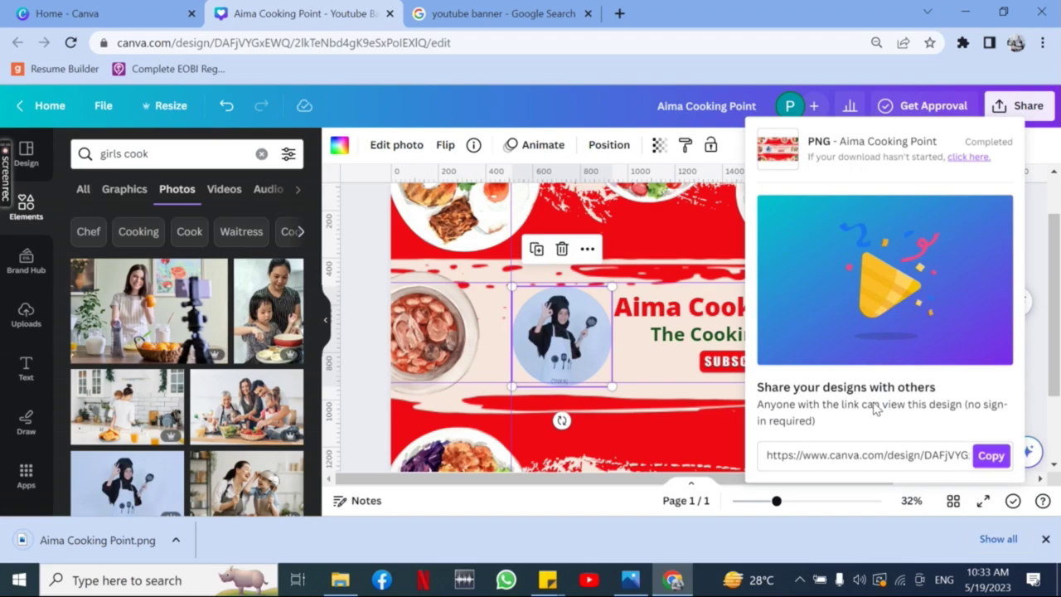
Step: Leave the design and the Downloads window, start Google Chrome with the channel's profile in a maximized window and open YouTube
click(965, 12)
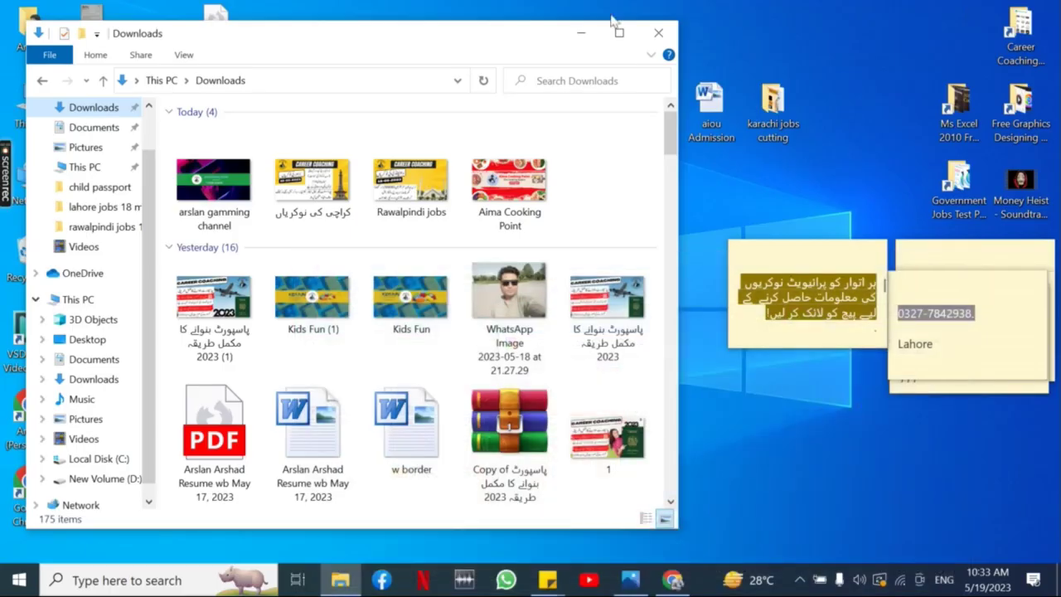
click(658, 33)
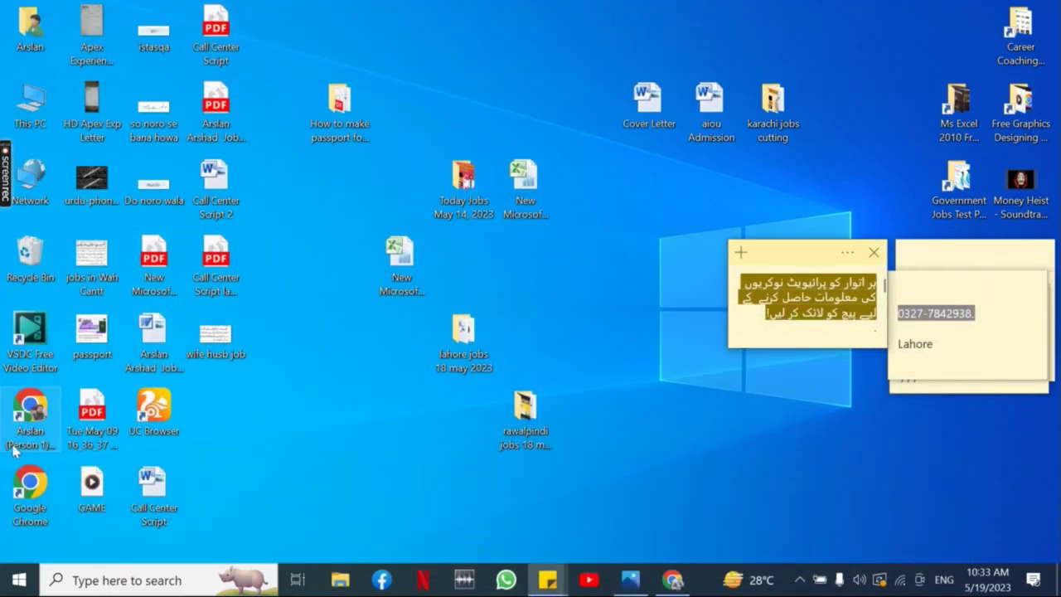
double_click(36, 489)
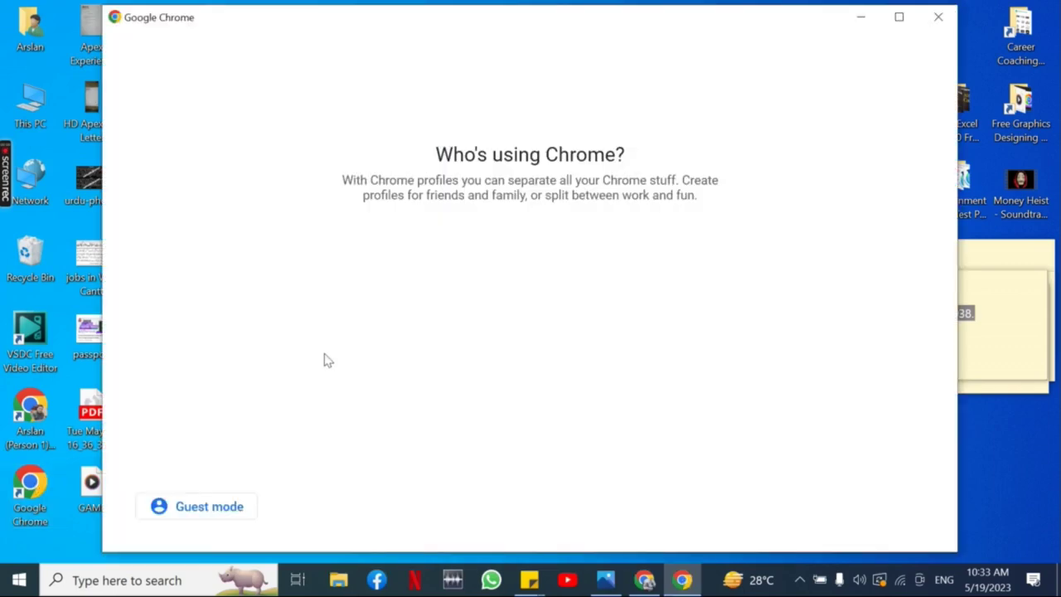
click(307, 411)
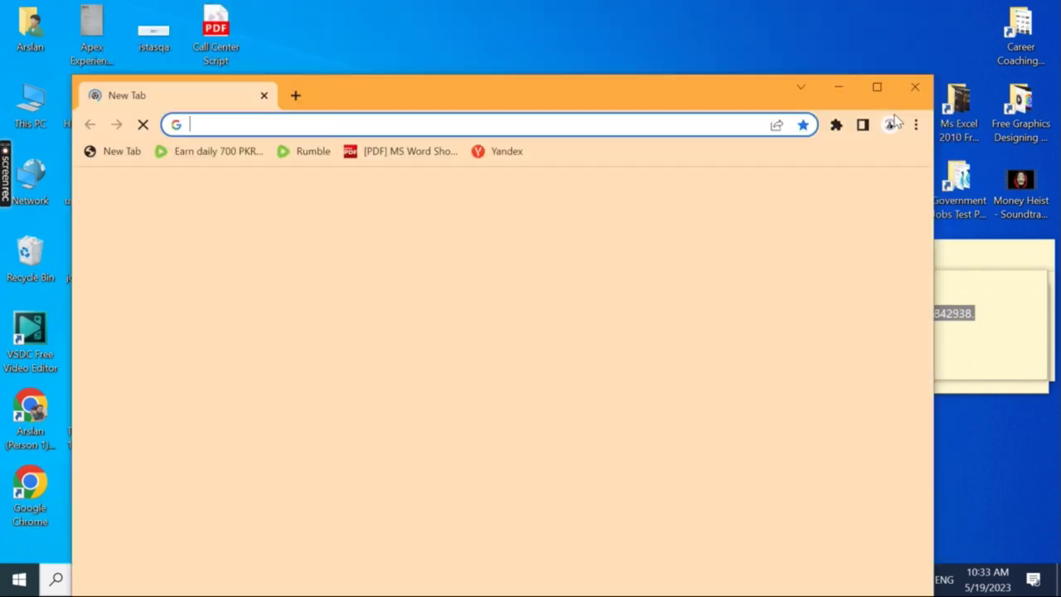
click(877, 87)
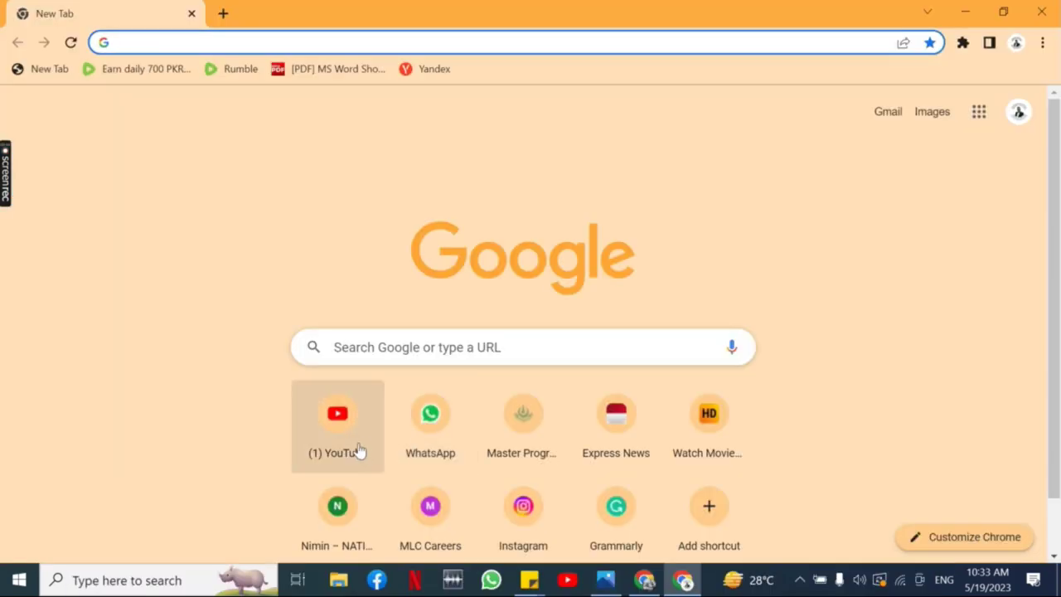
click(340, 419)
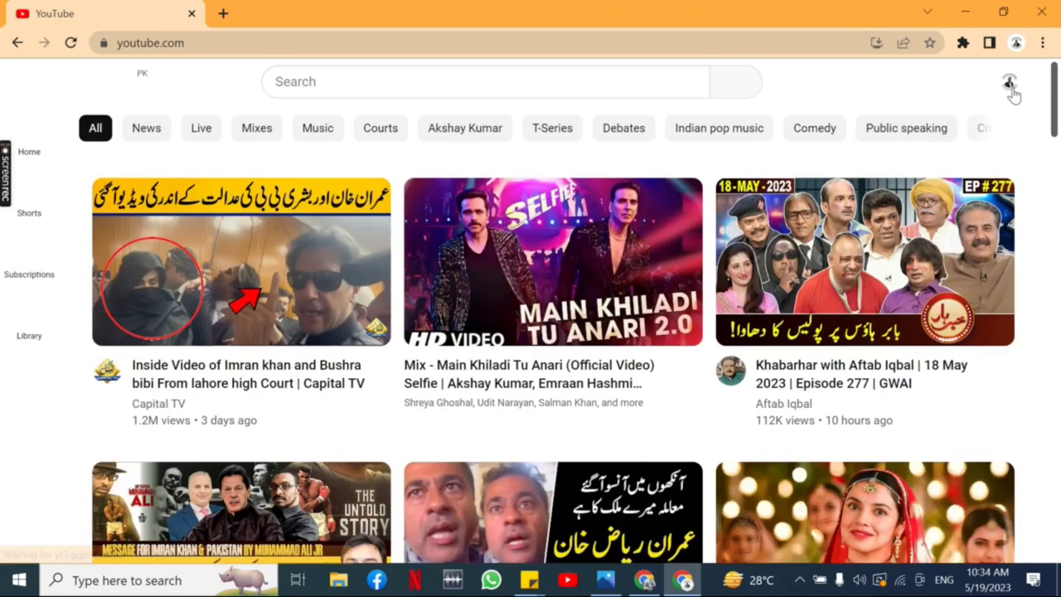
Step: Open the account's own YouTube channel and bring up the Branding settings of its channel customization in YouTube Studio
click(1010, 88)
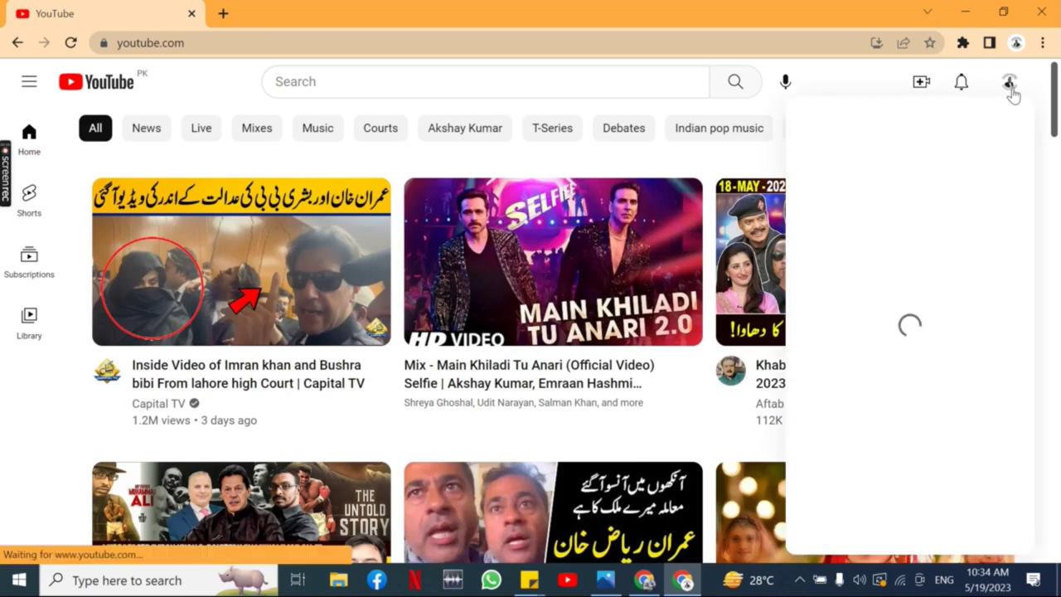
click(828, 178)
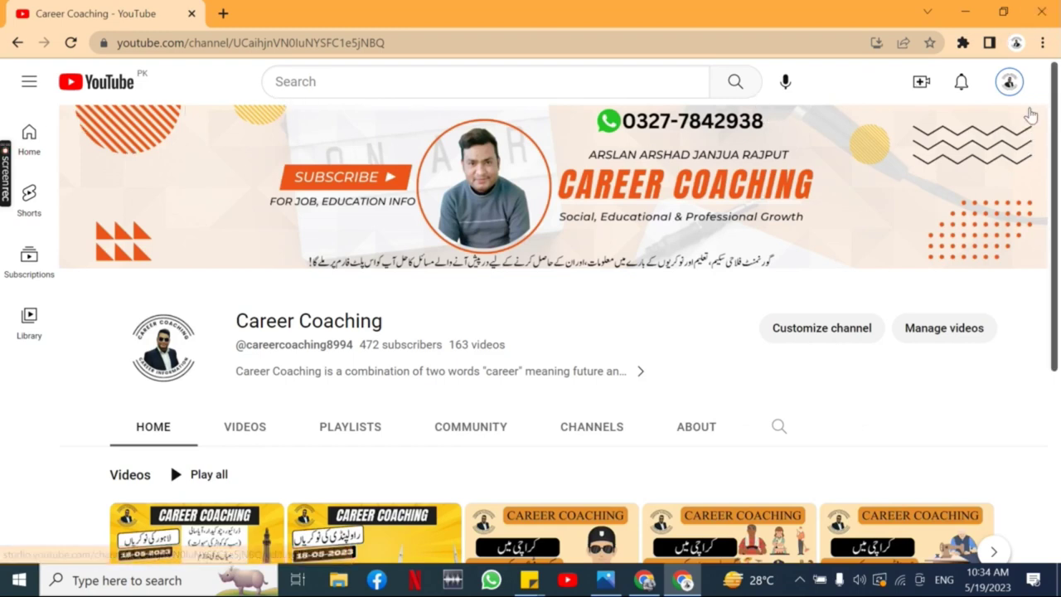
click(1014, 141)
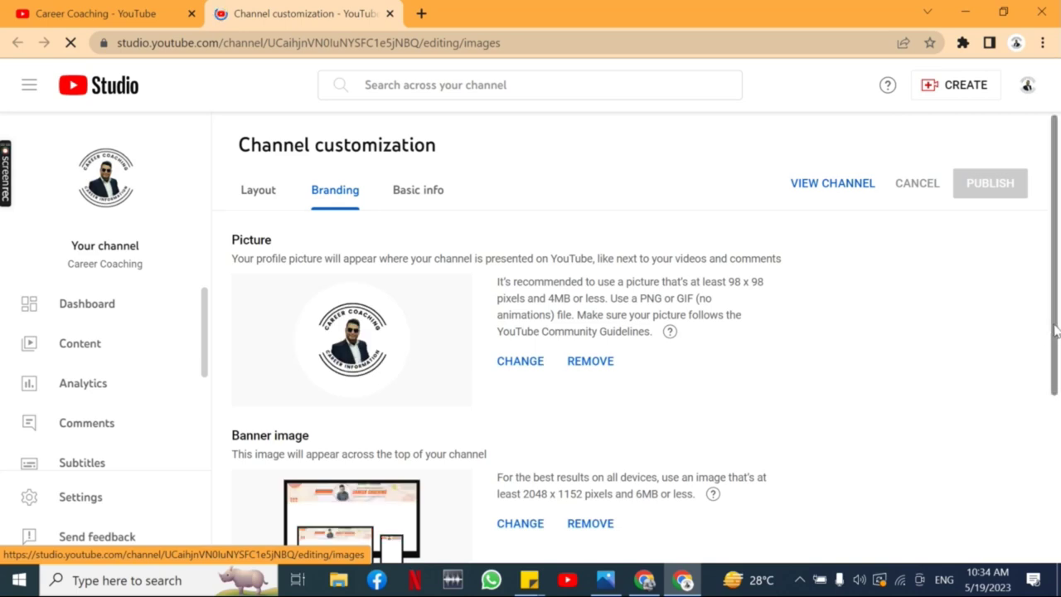
Step: Load Aima Cooking Point from Downloads as the channel's banner image to preview its TV, desktop and all-device areas, and discard the change
scroll(1056, 331, down, 2)
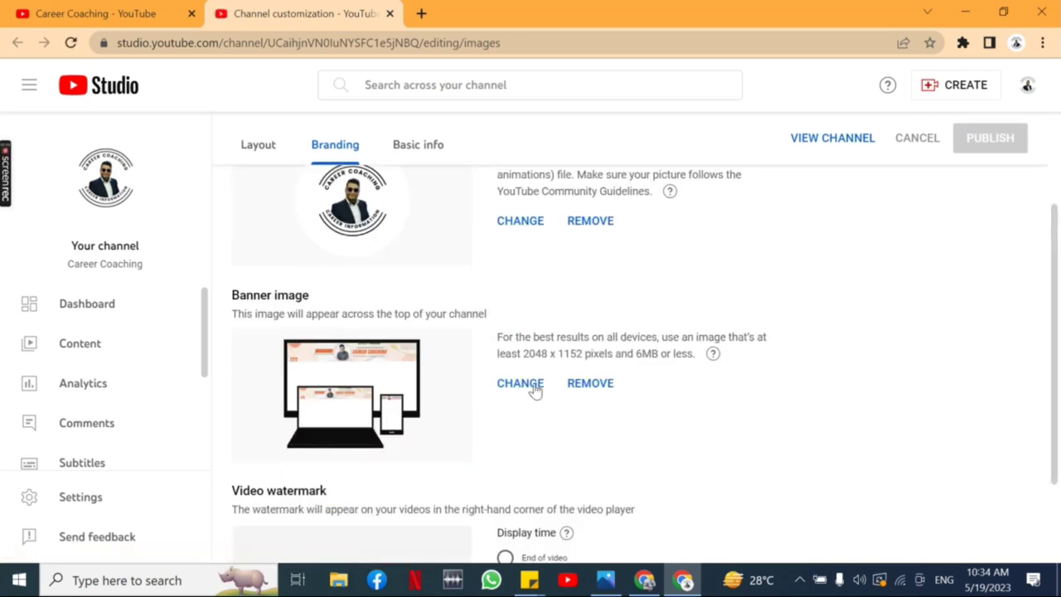
click(535, 390)
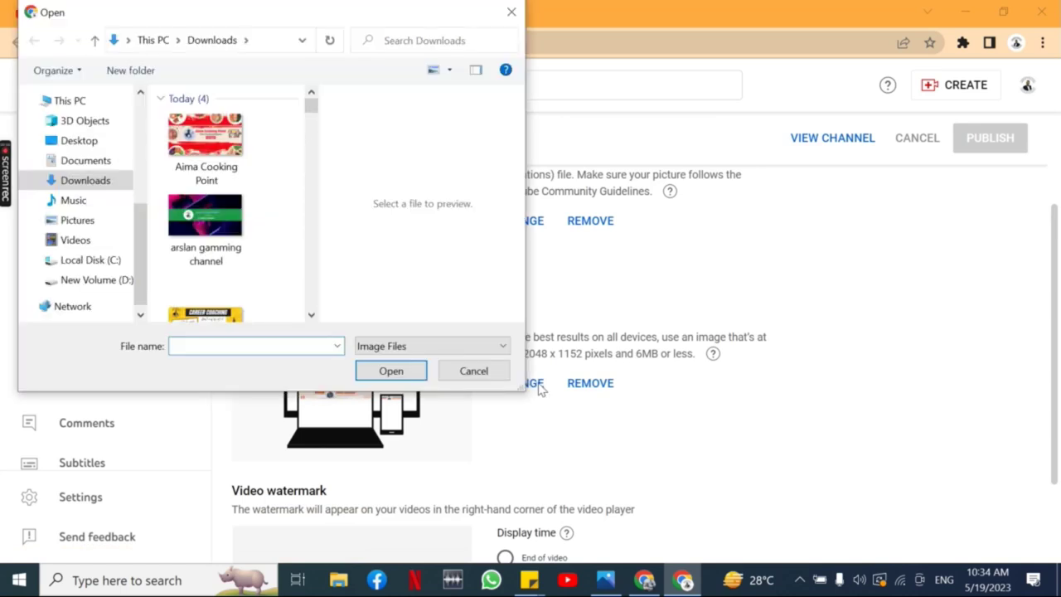
click(207, 136)
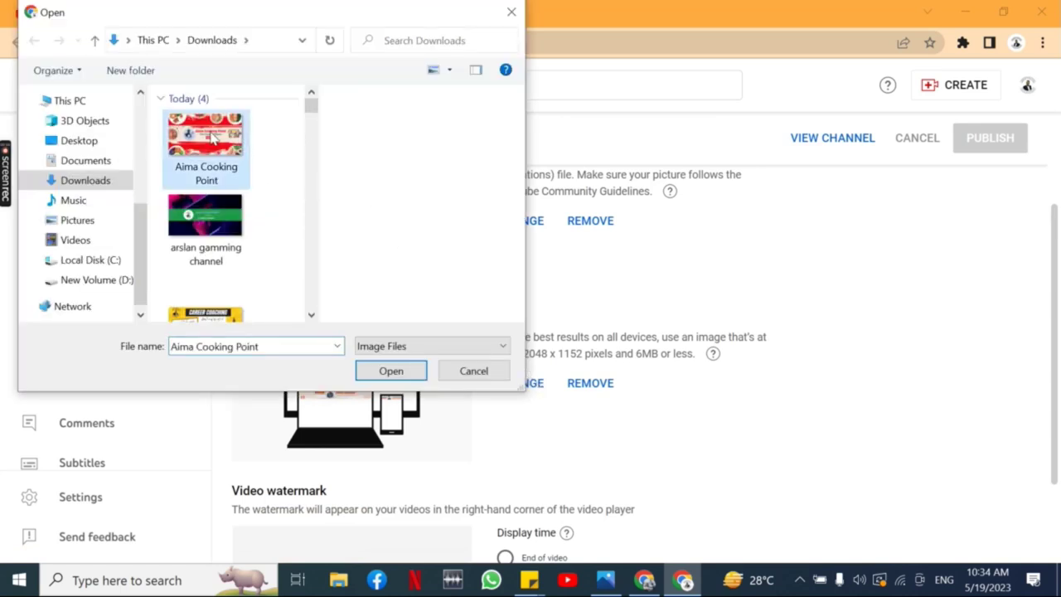
click(386, 370)
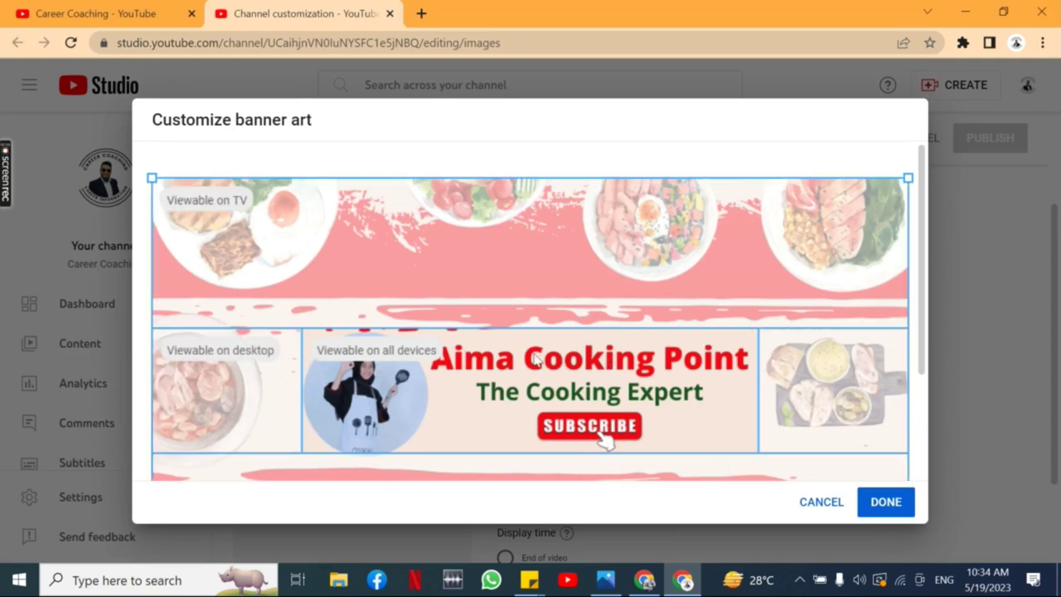
click(820, 502)
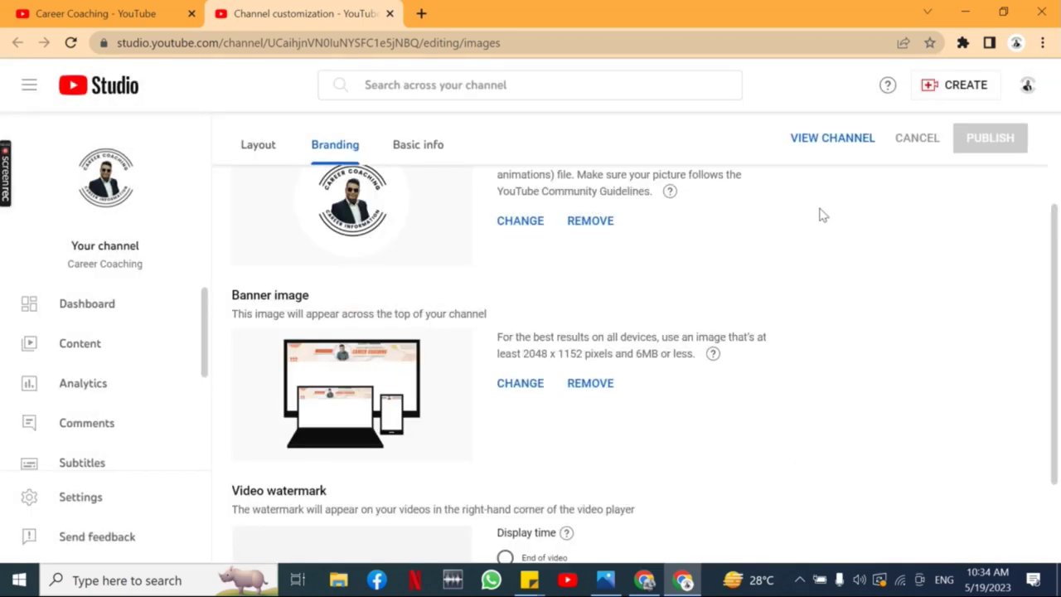
Step: Switch to the Photos app to show the course title image 5.png
click(605, 580)
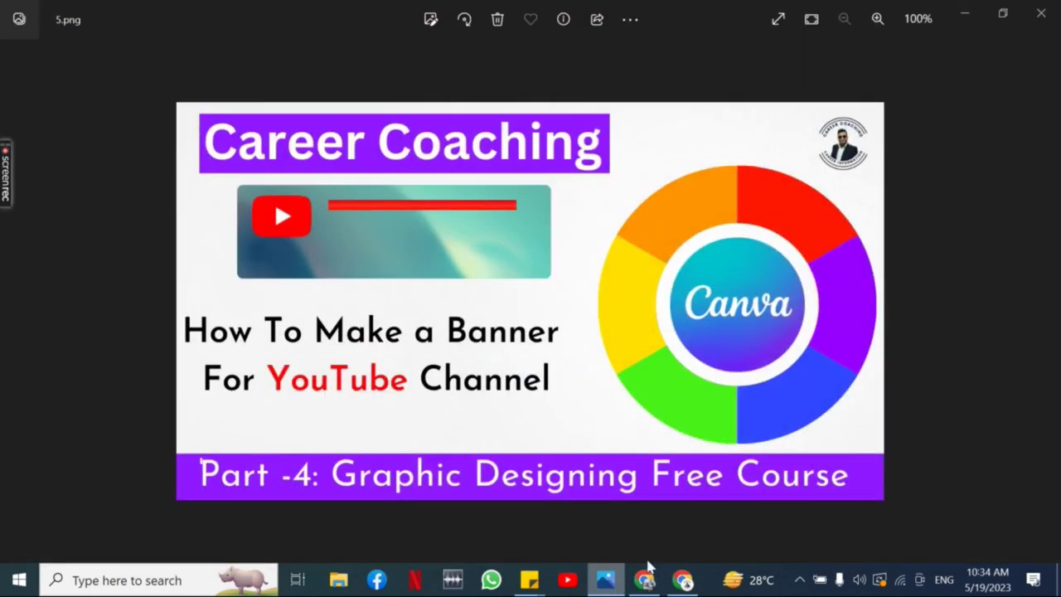